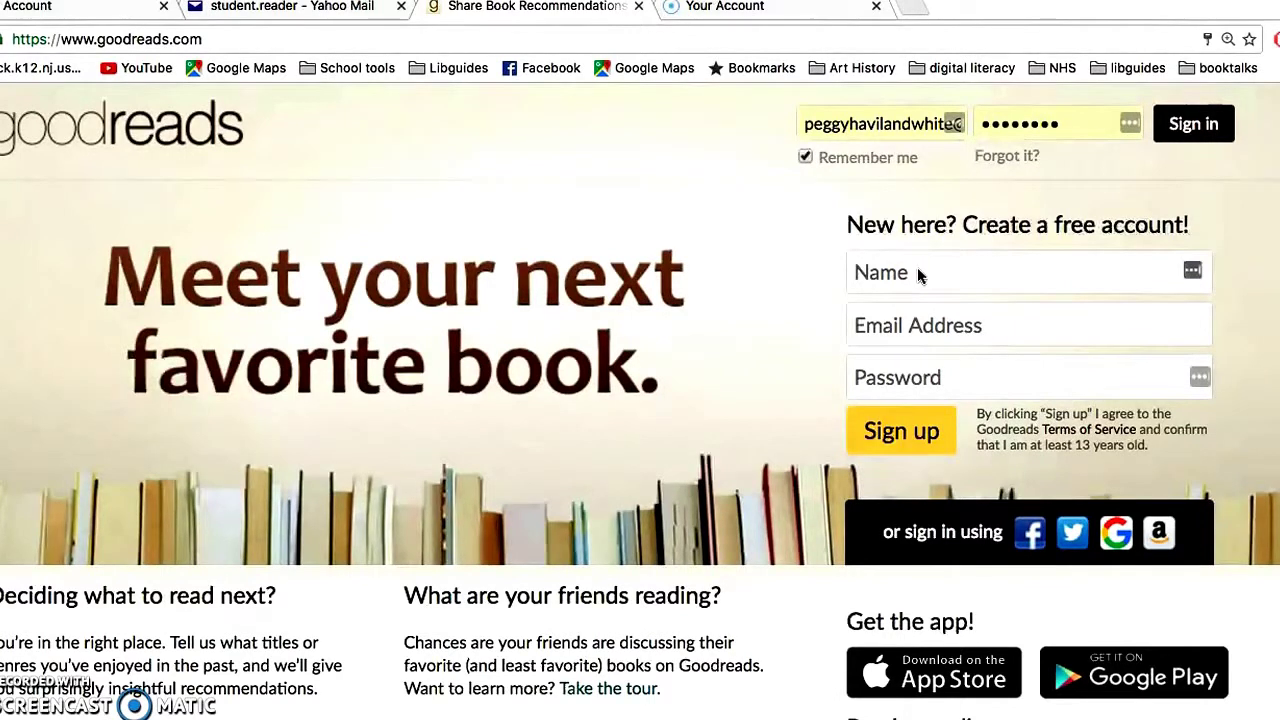
- Enter the new account's name, e-mail address and password, then submit the free-account sign-up
click(917, 270)
click(886, 272)
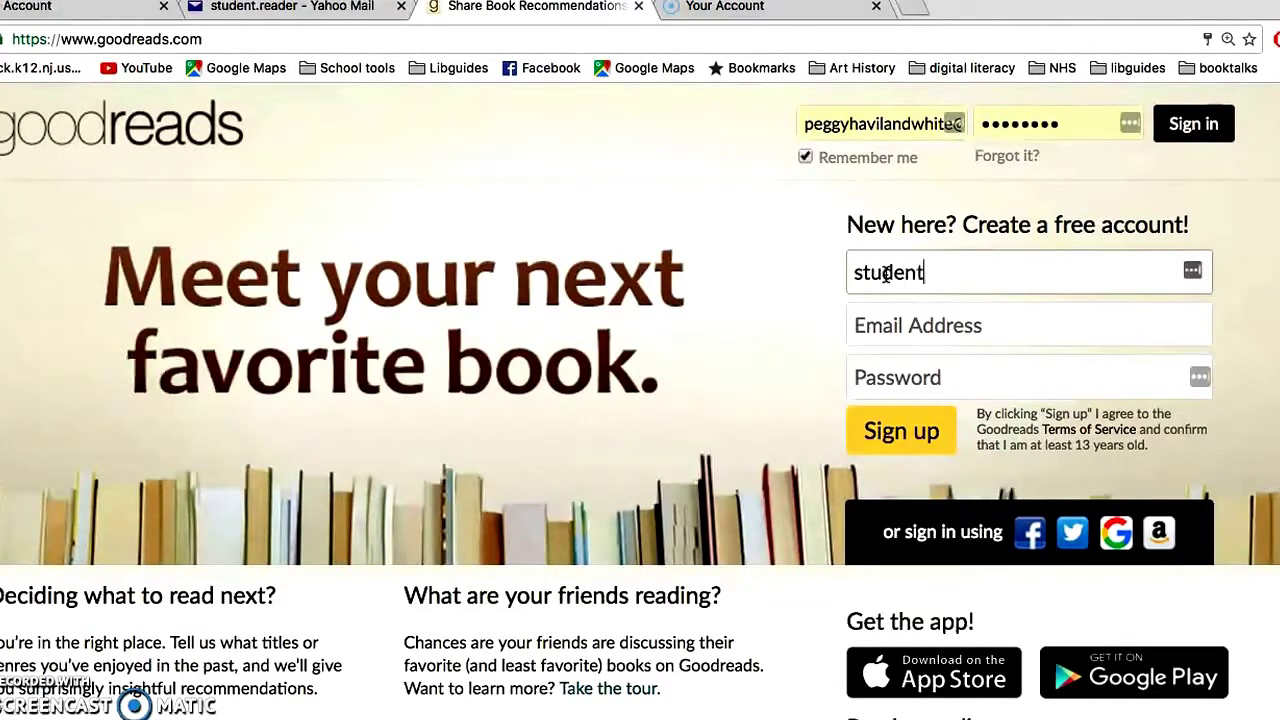
text(student a)
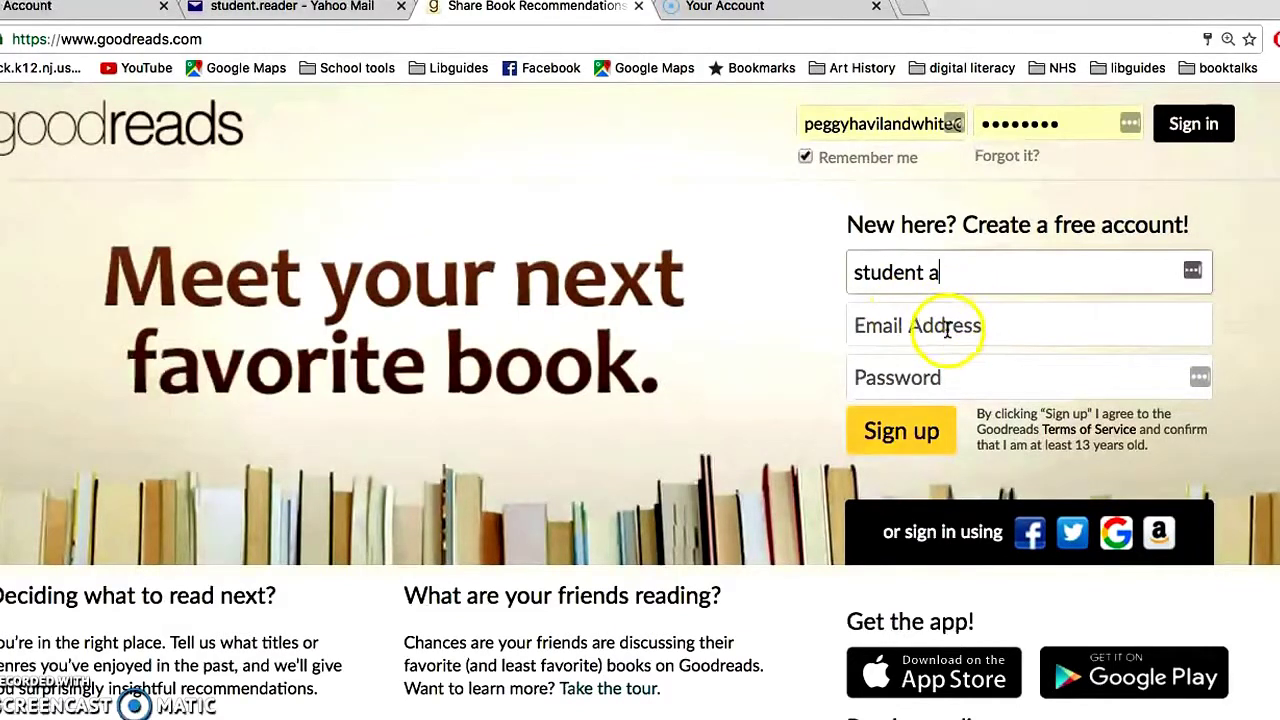
click(945, 325)
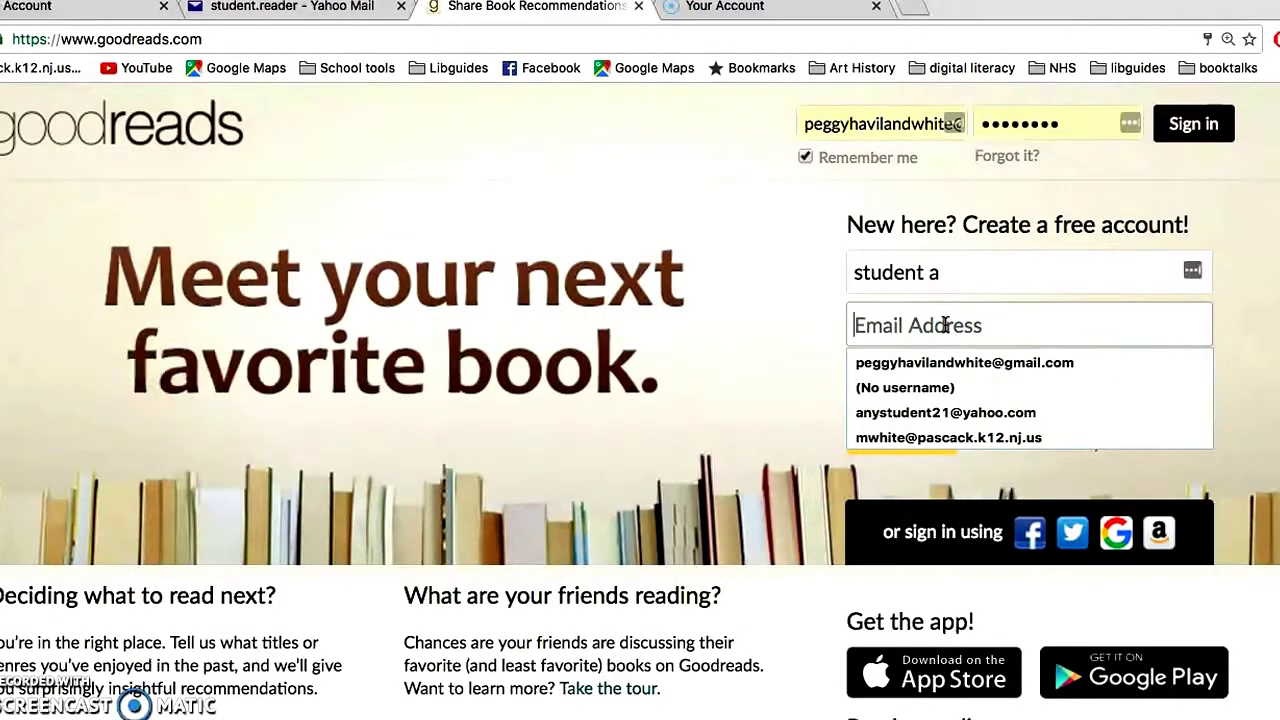
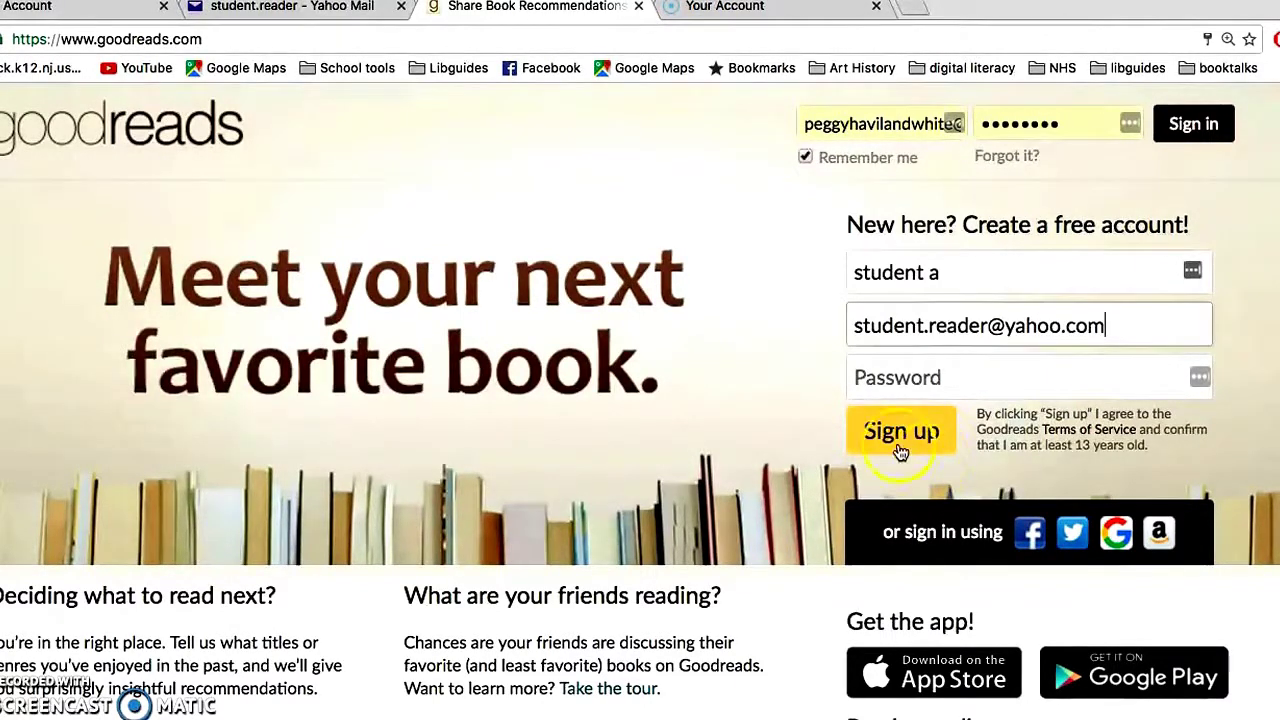
click(908, 387)
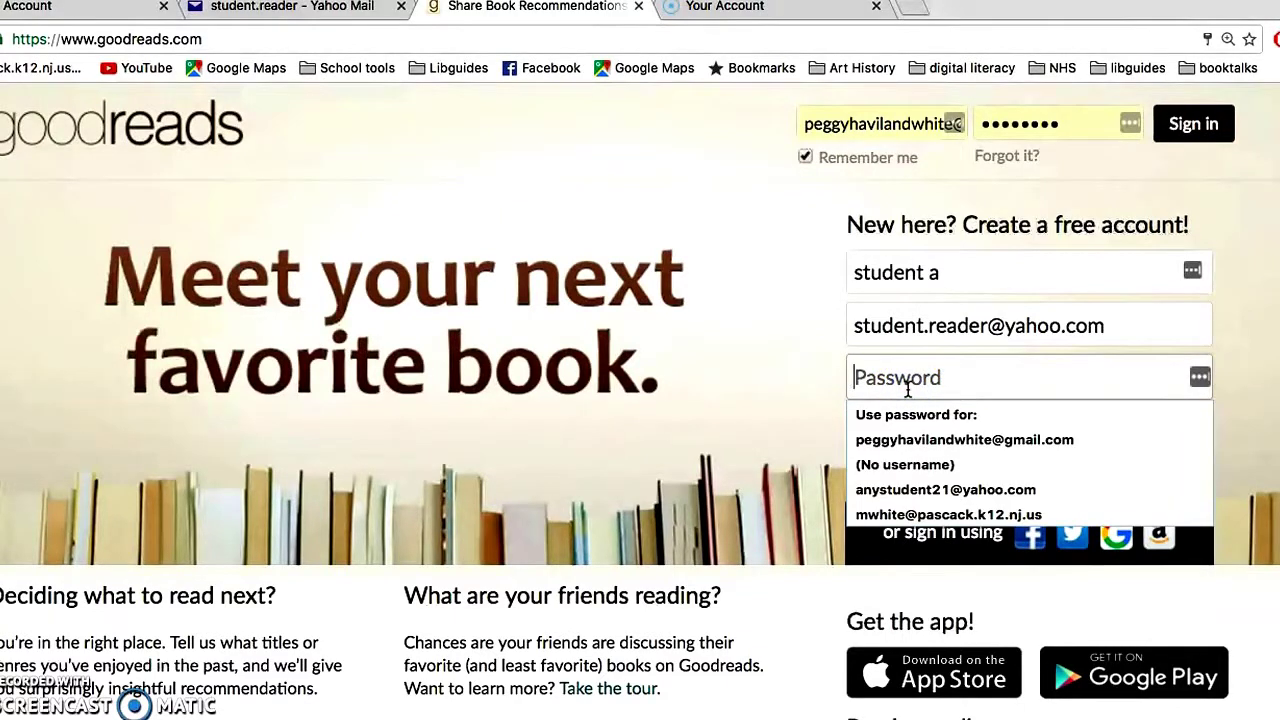
text(s)
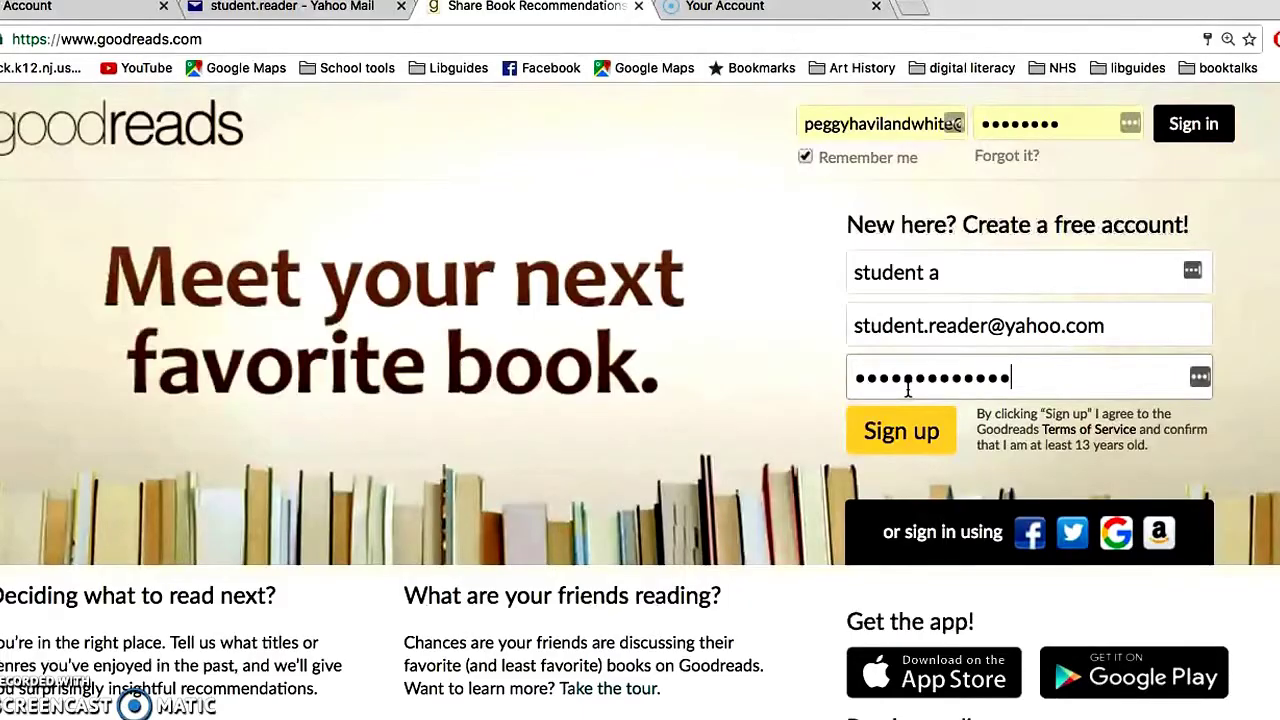
click(886, 432)
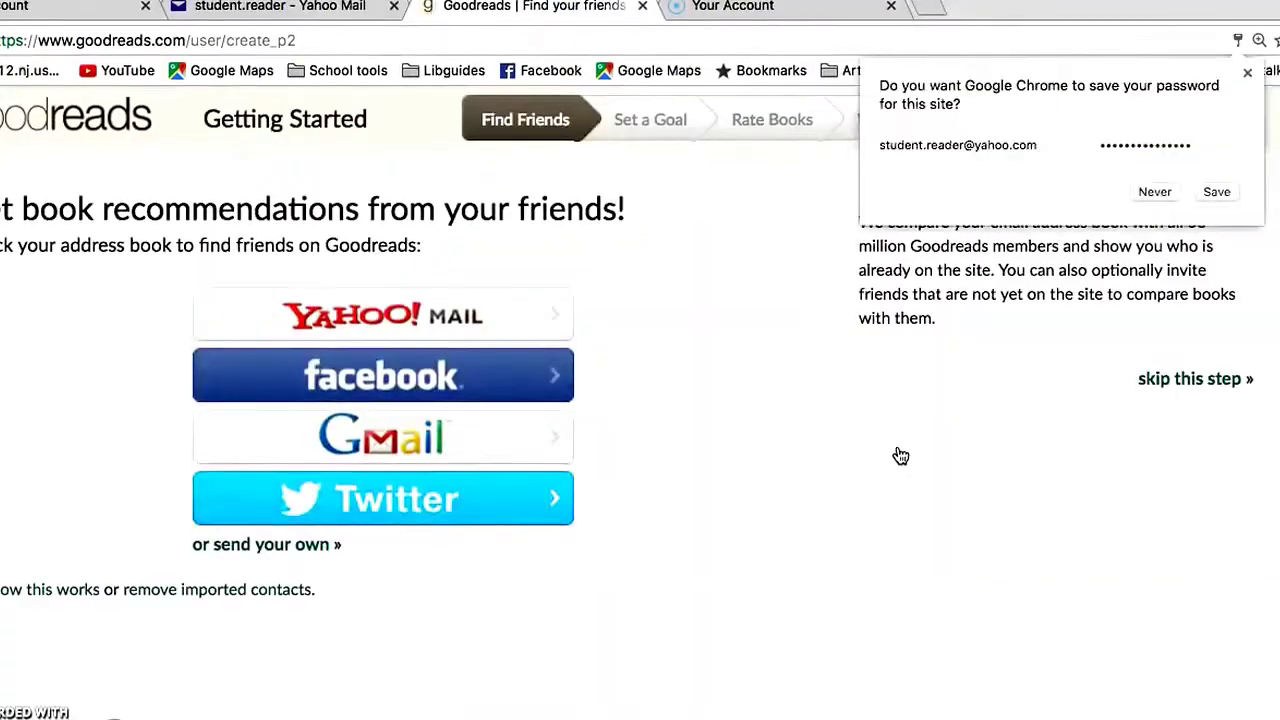
- Skip the Find Friends step to reach the 2016 Set a Reading Goal page
click(709, 420)
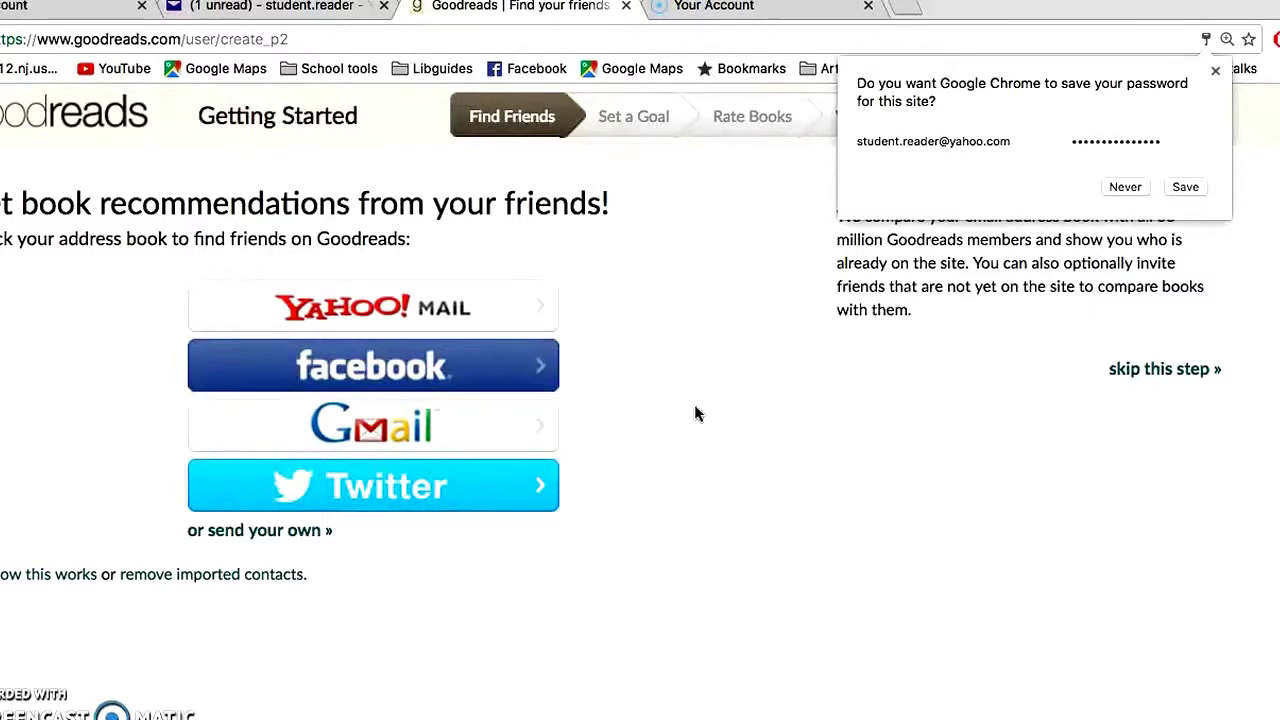
click(1165, 369)
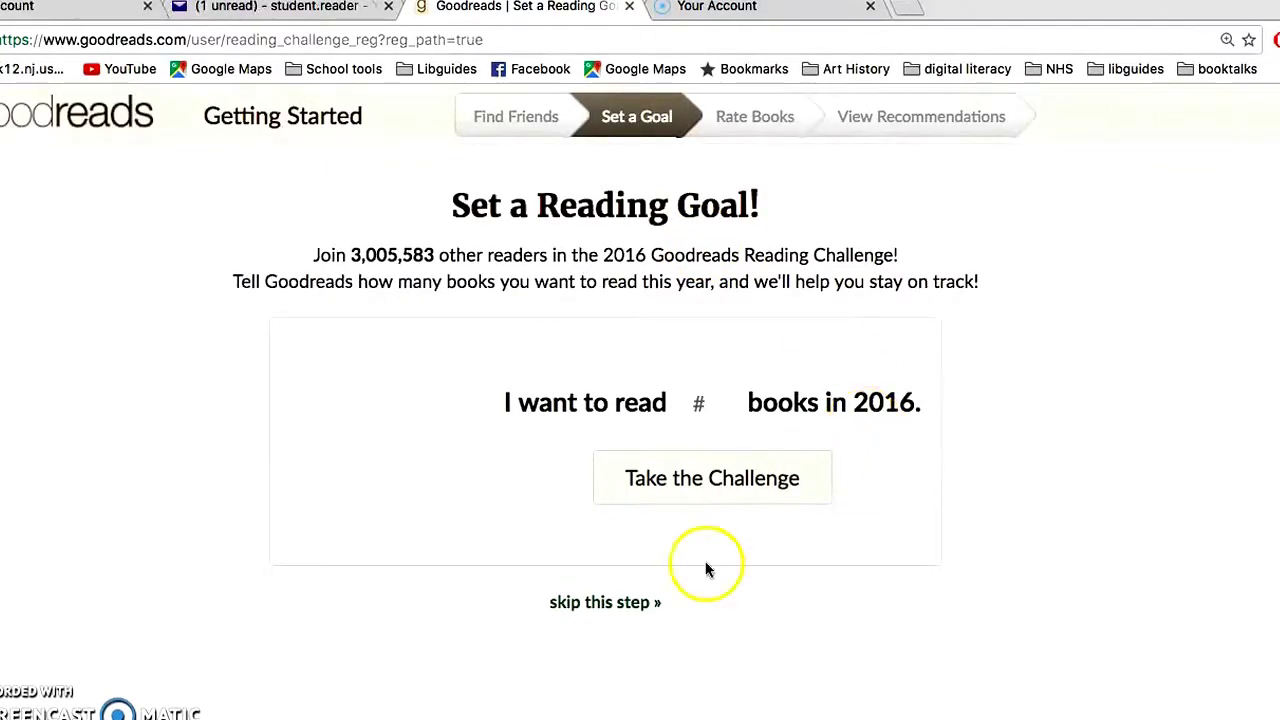
- Skip the reading goal and mark Historical Fiction, Fiction, Chick Lit and Nonfiction as favorite genres
click(588, 604)
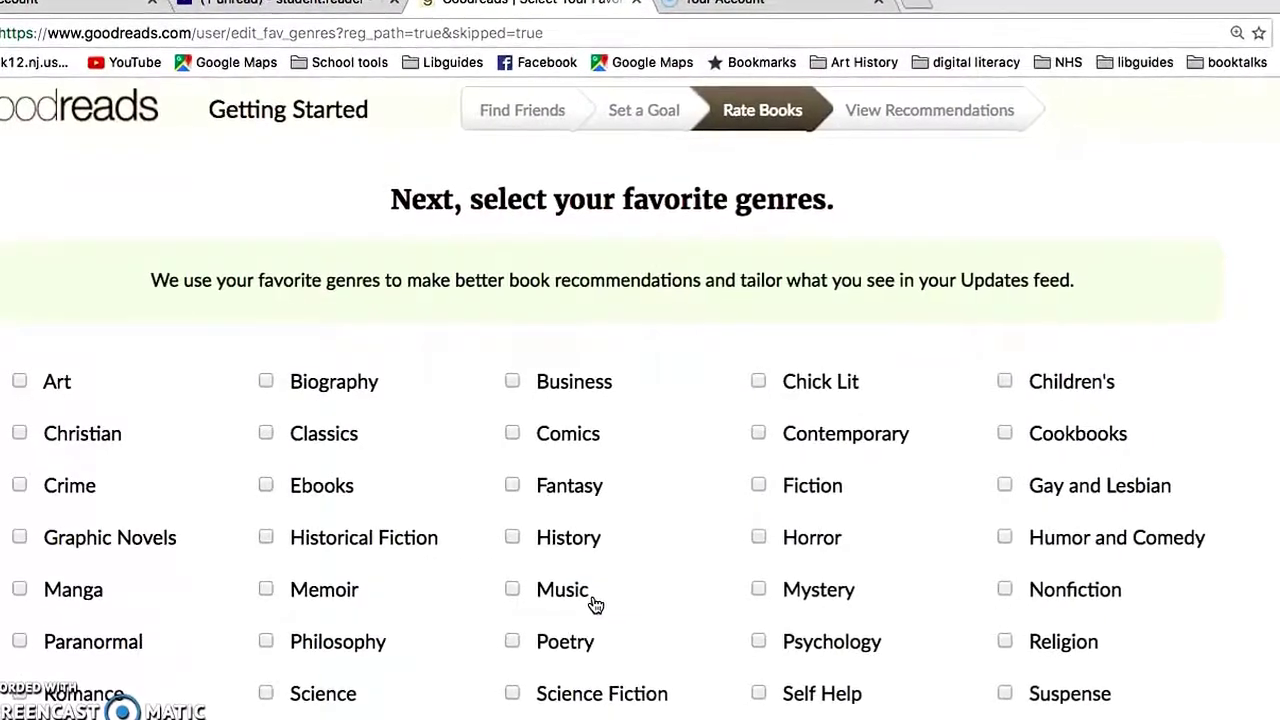
scroll(594, 604, down, 1)
scroll(595, 606, down, 1)
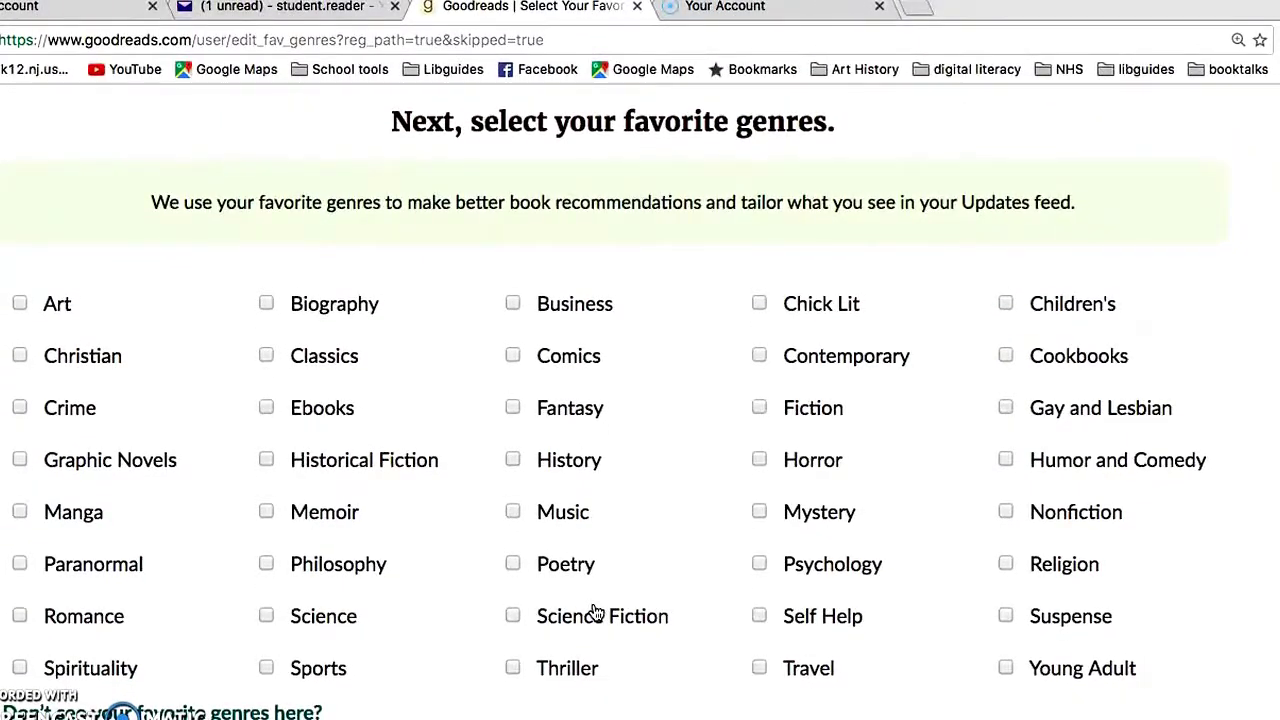
click(265, 459)
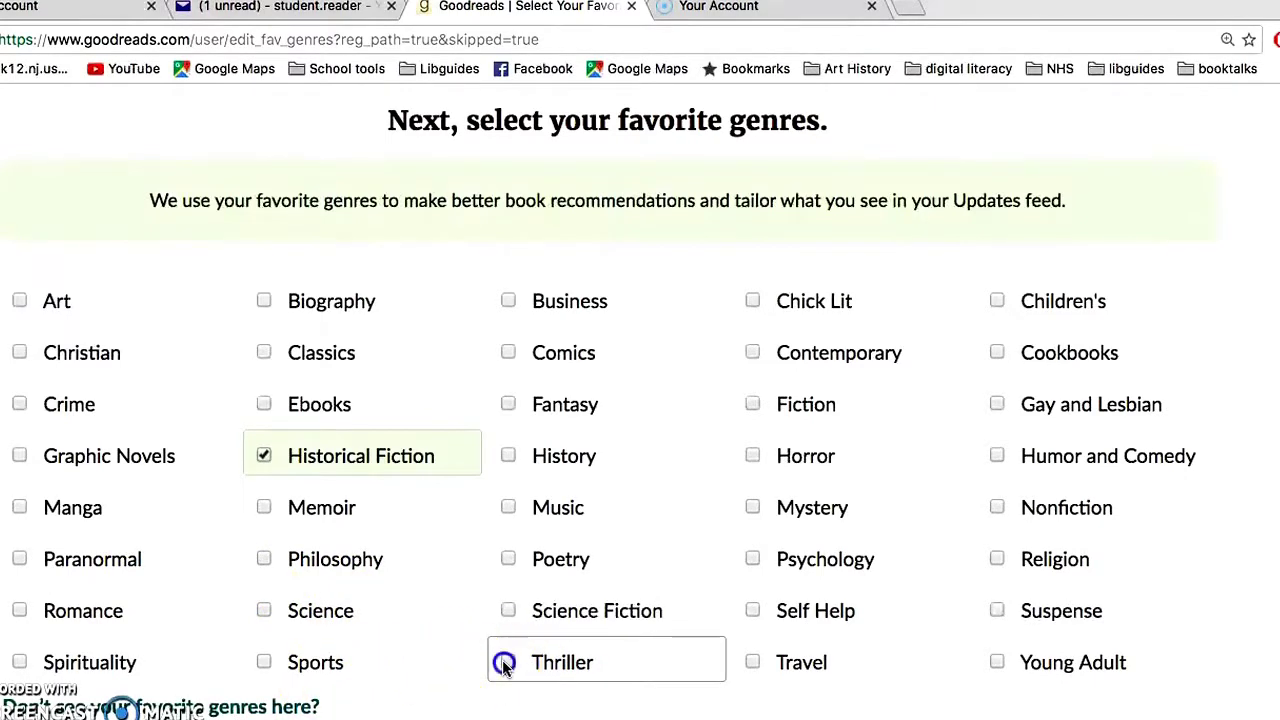
click(752, 405)
click(752, 302)
click(997, 508)
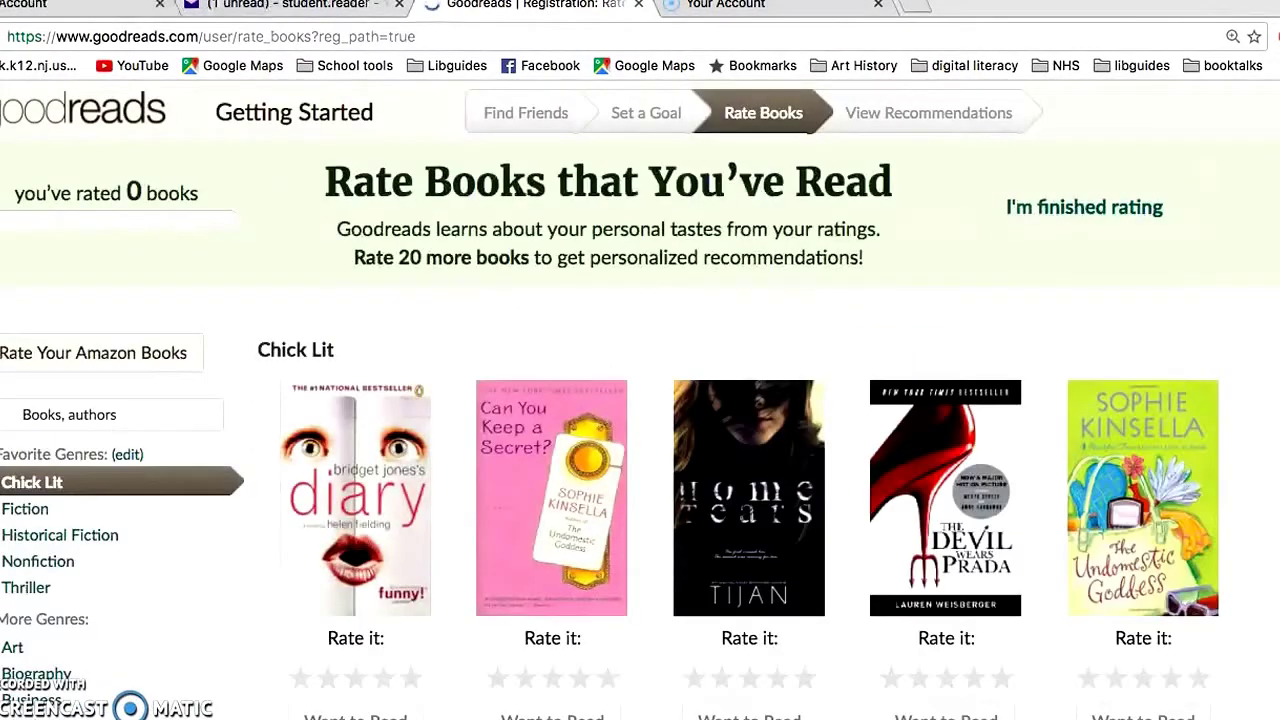
- Rate Me Before You and The Nanny Diaries four stars each in the Chick Lit grid
scroll(447, 560, down, 2)
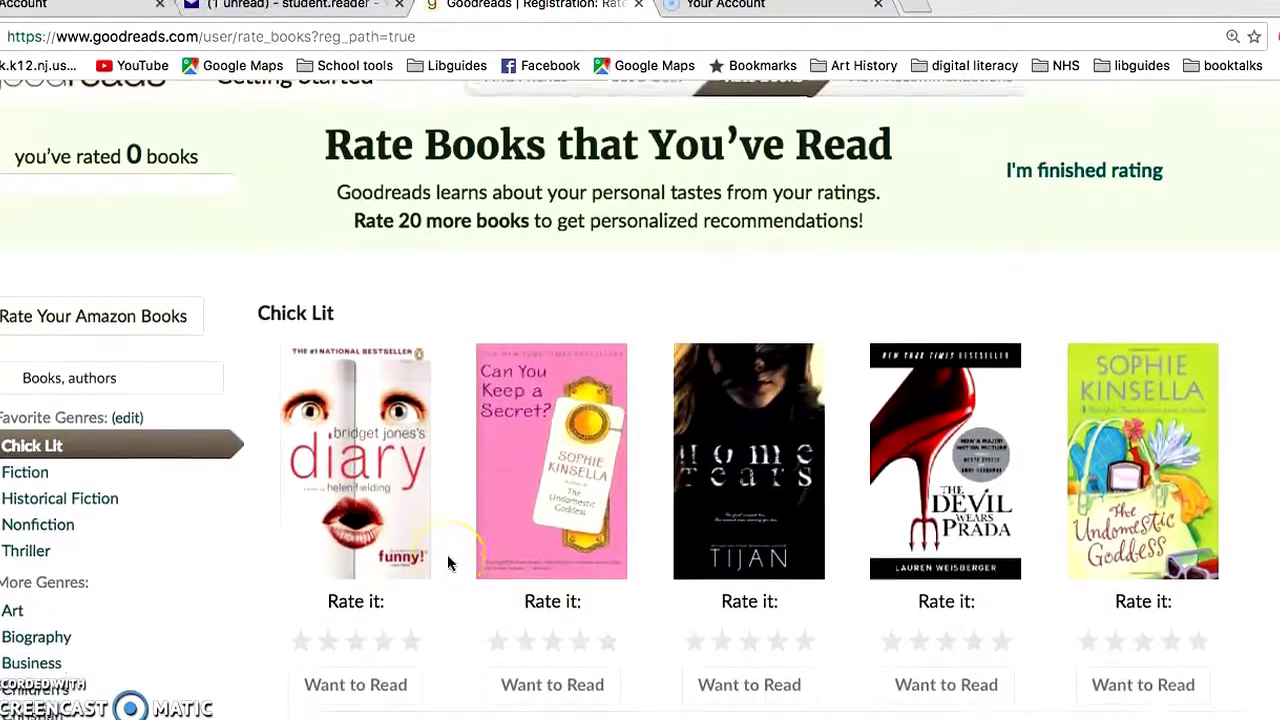
scroll(447, 563, down, 2)
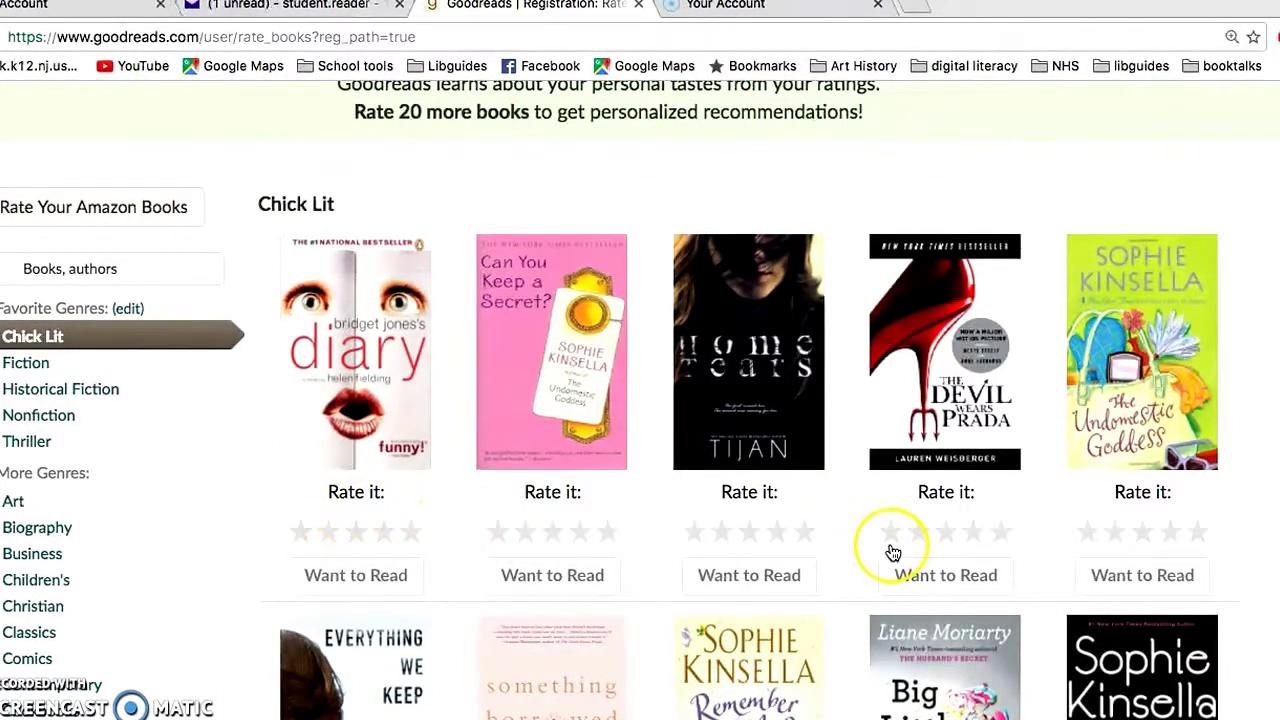
scroll(893, 553, down, 1)
scroll(893, 553, down, 5)
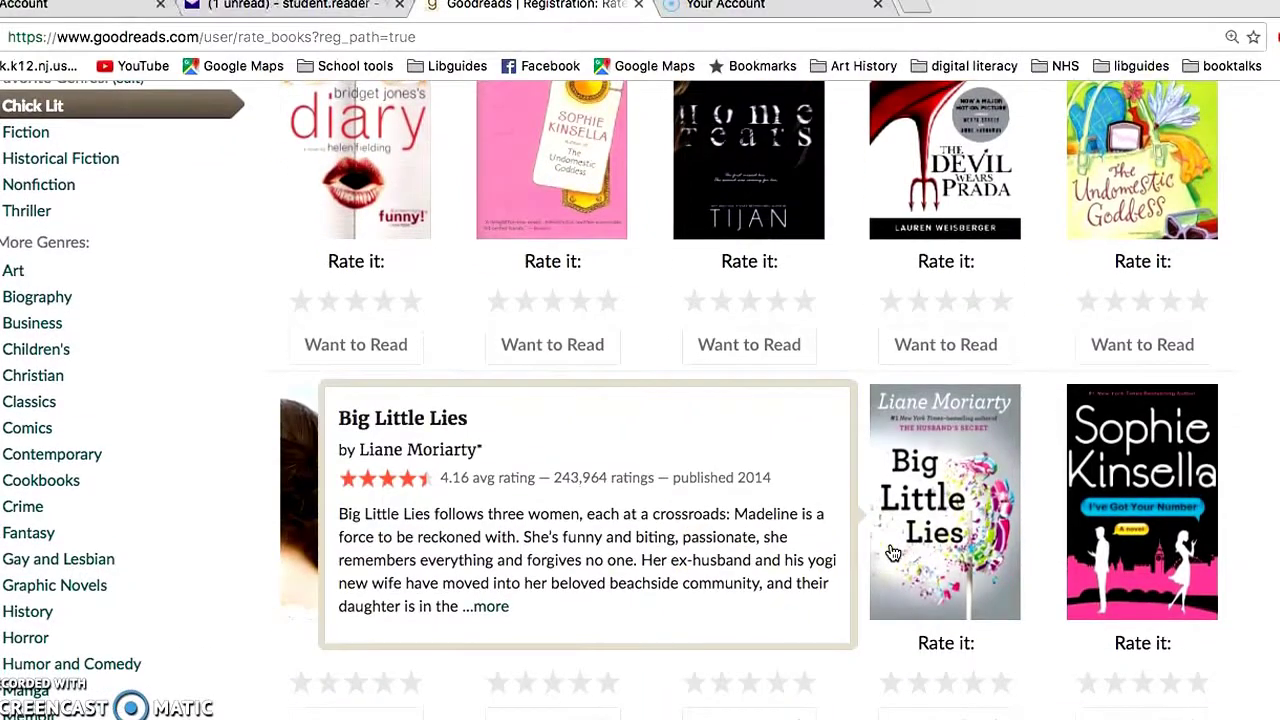
scroll(893, 553, down, 5)
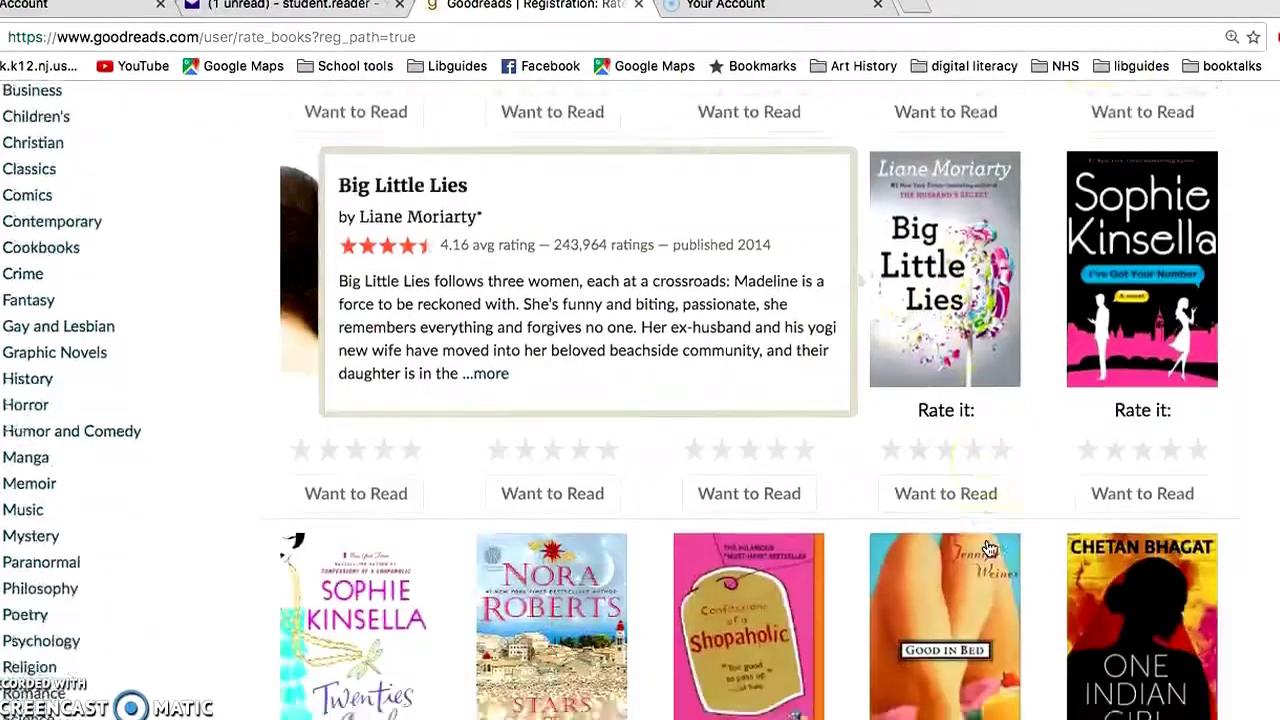
scroll(776, 620, down, 5)
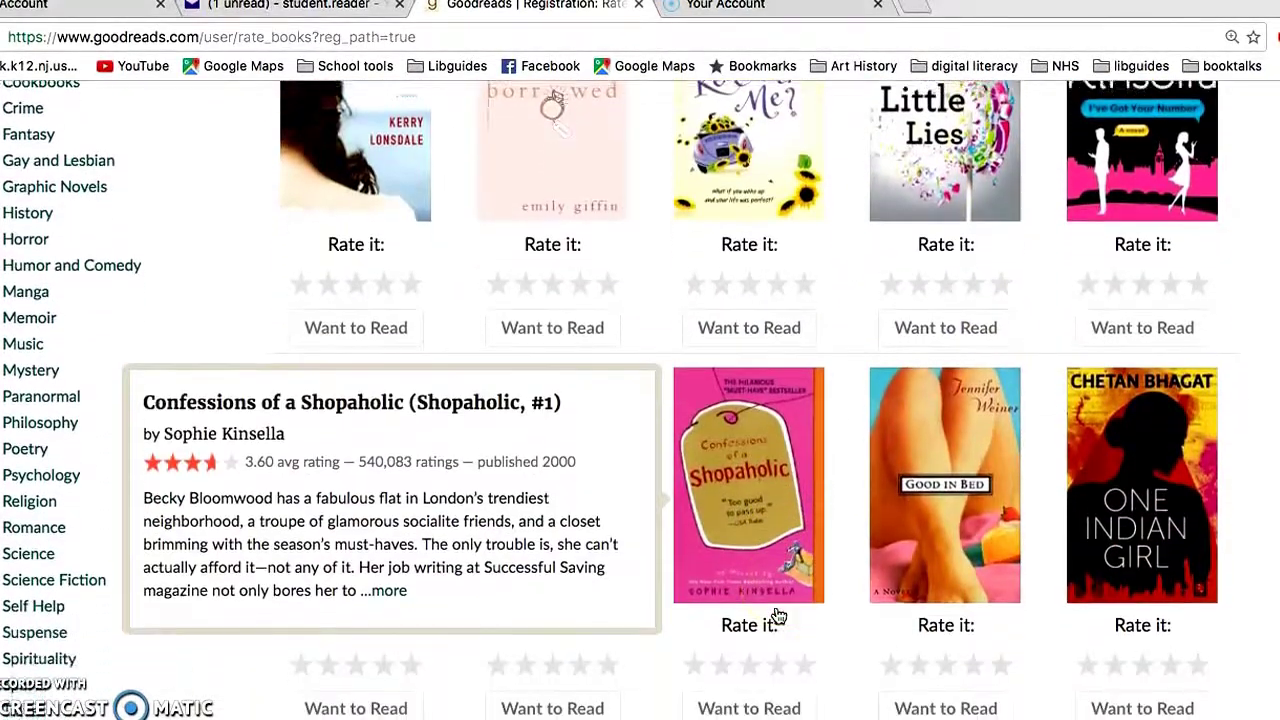
scroll(778, 614, down, 4)
click(1040, 700)
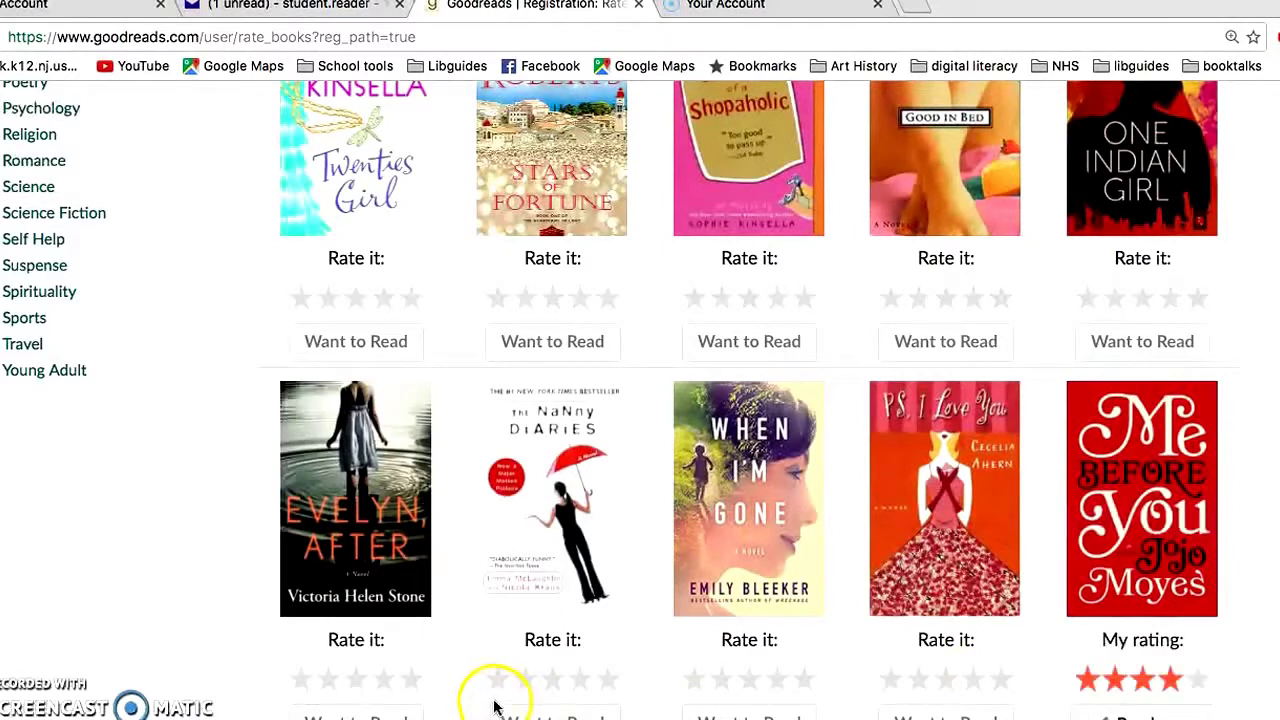
click(578, 682)
- Look through the remaining Chick Lit books, then end the rating step
scroll(578, 688, down, 9)
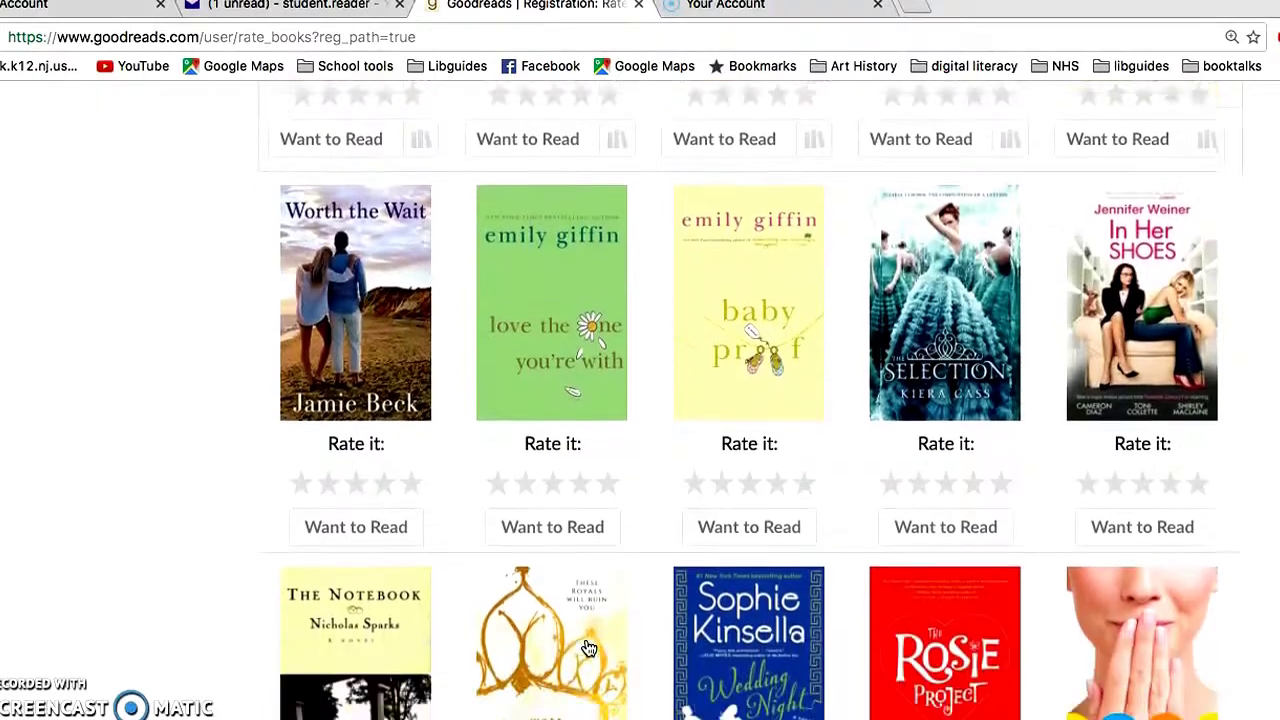
scroll(589, 649, down, 5)
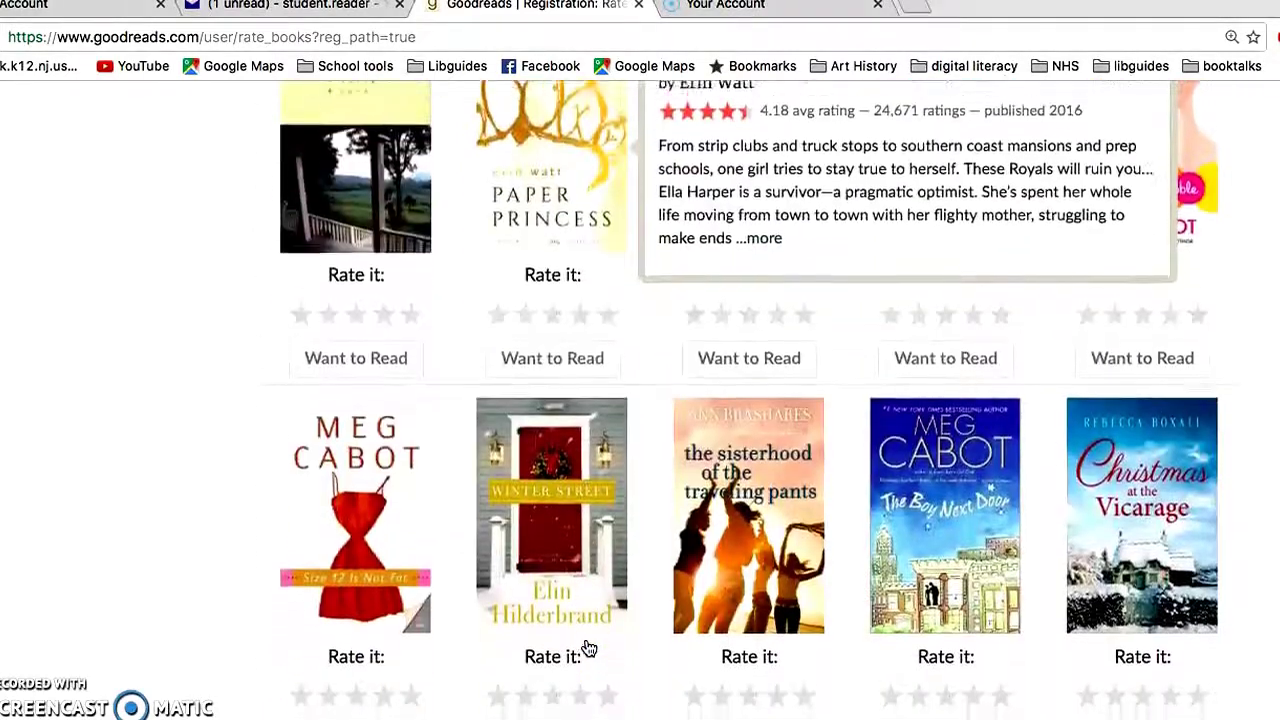
scroll(589, 649, down, 6)
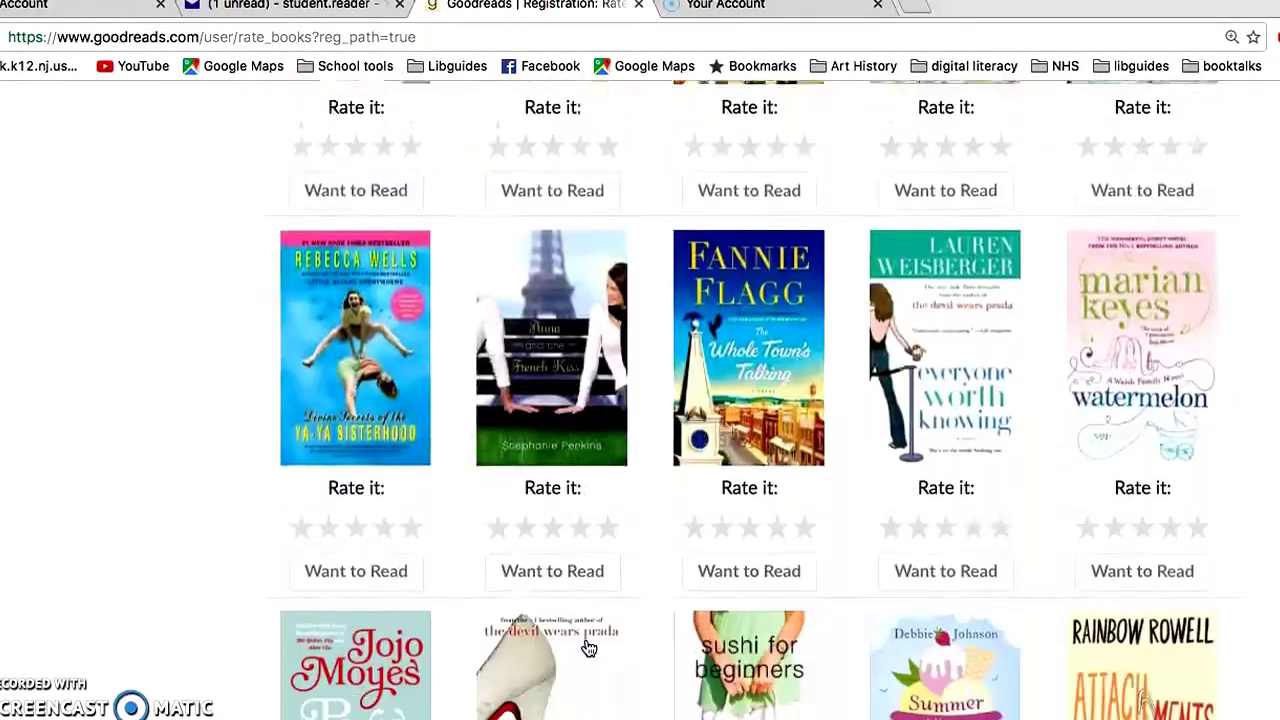
scroll(589, 649, down, 8)
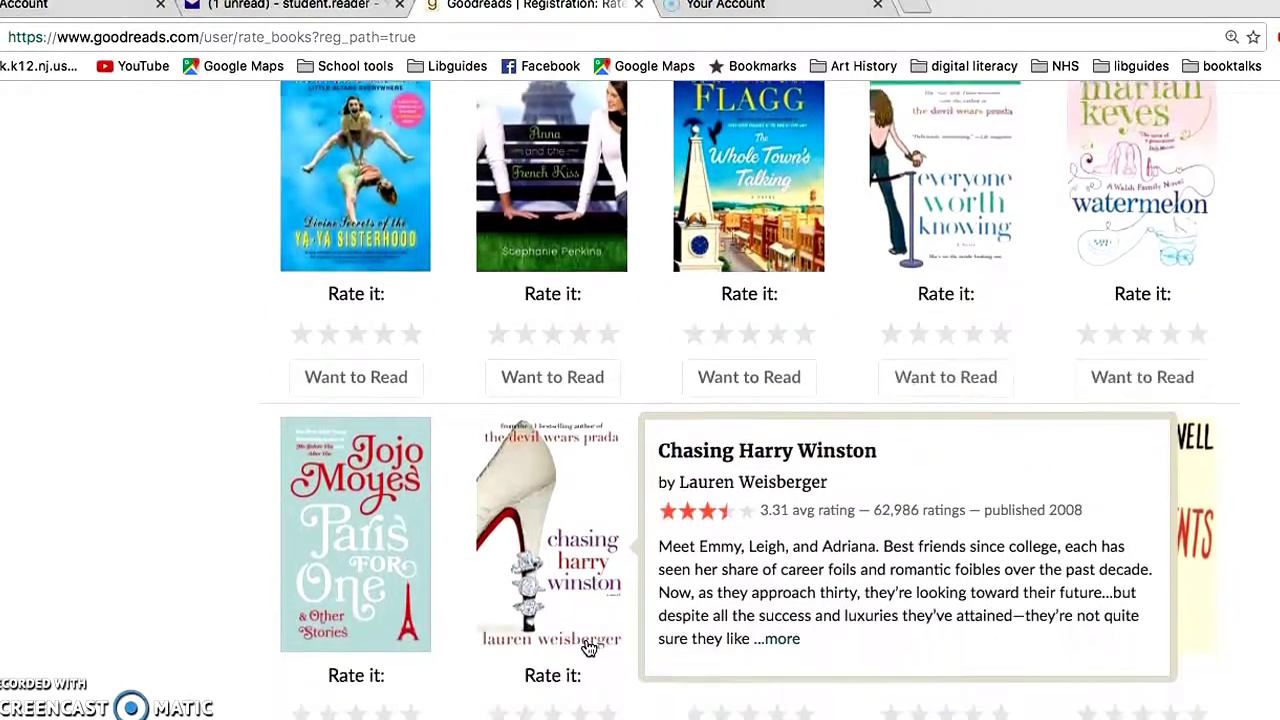
scroll(589, 649, down, 2)
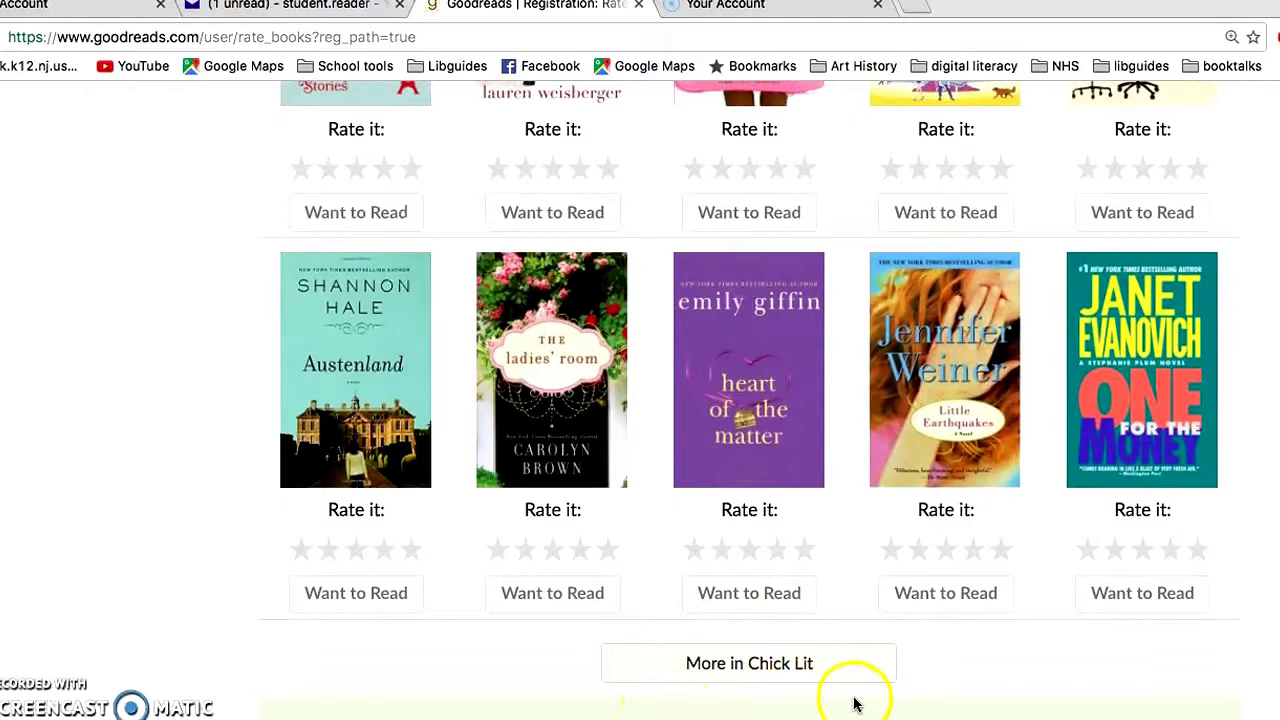
scroll(1060, 686, down, 10)
scroll(1058, 686, up, 20)
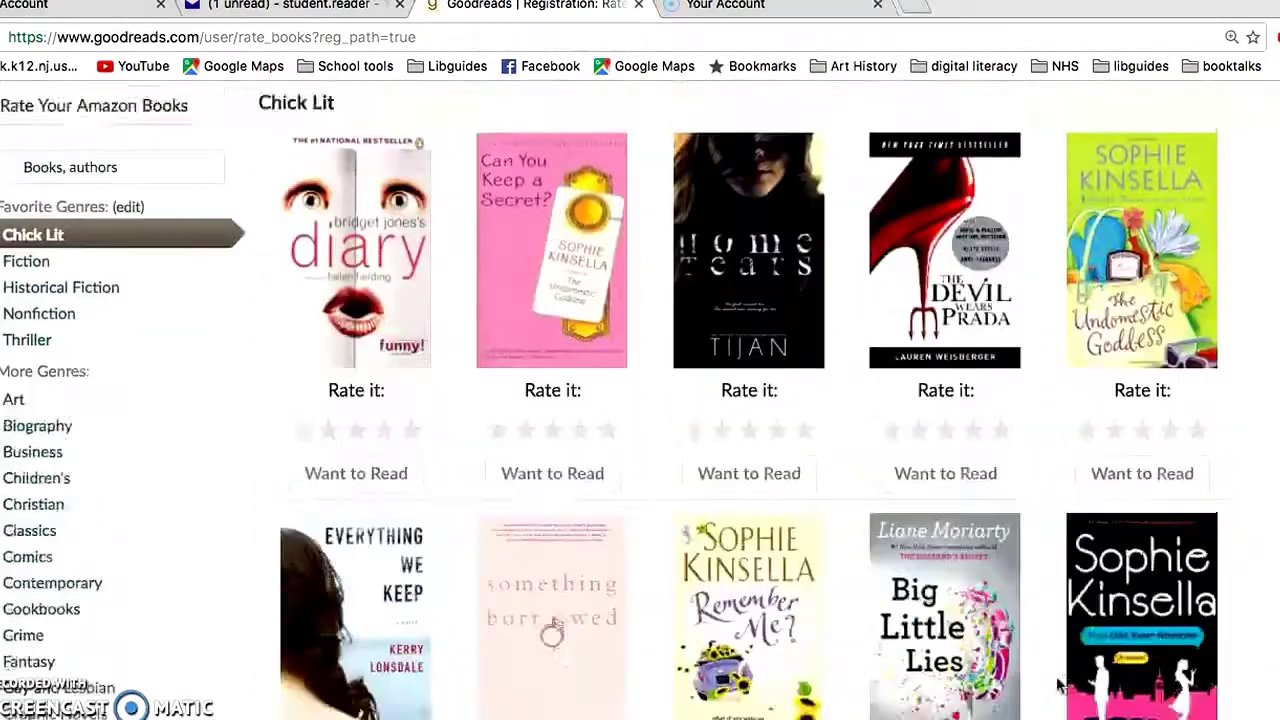
click(1082, 212)
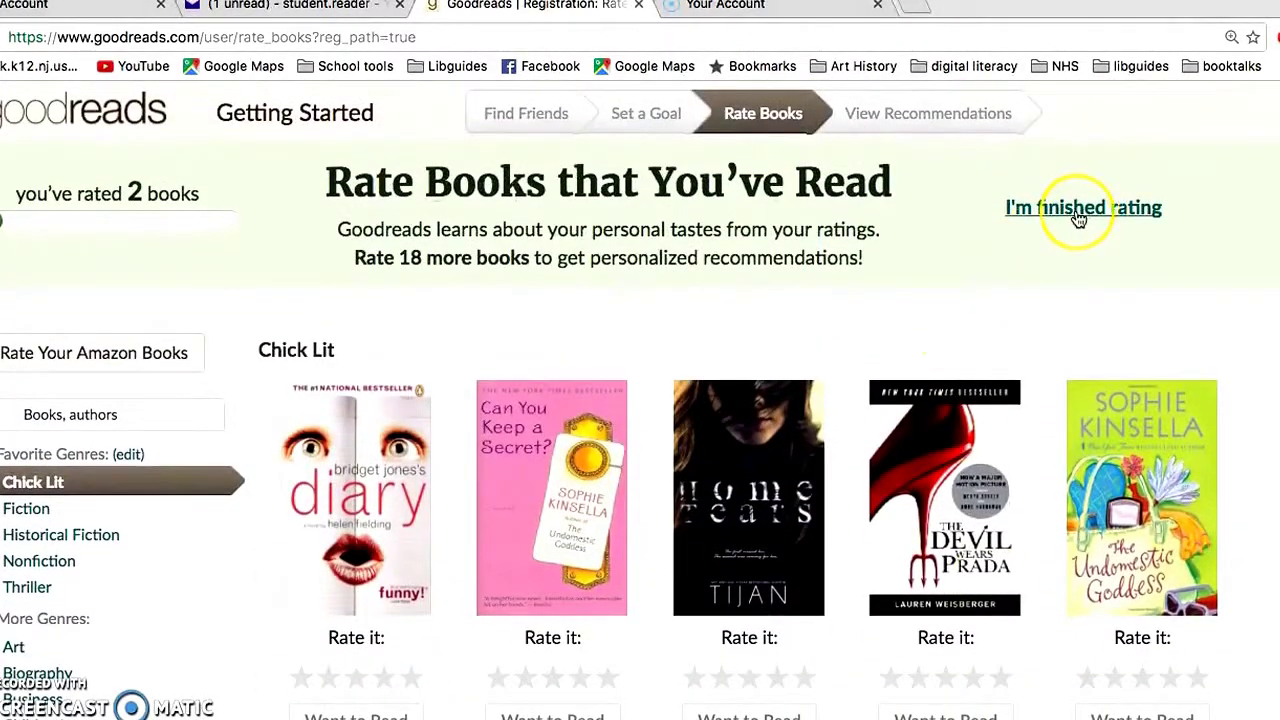
- Finish rating to reach the home page and open the Community menu
click(1078, 210)
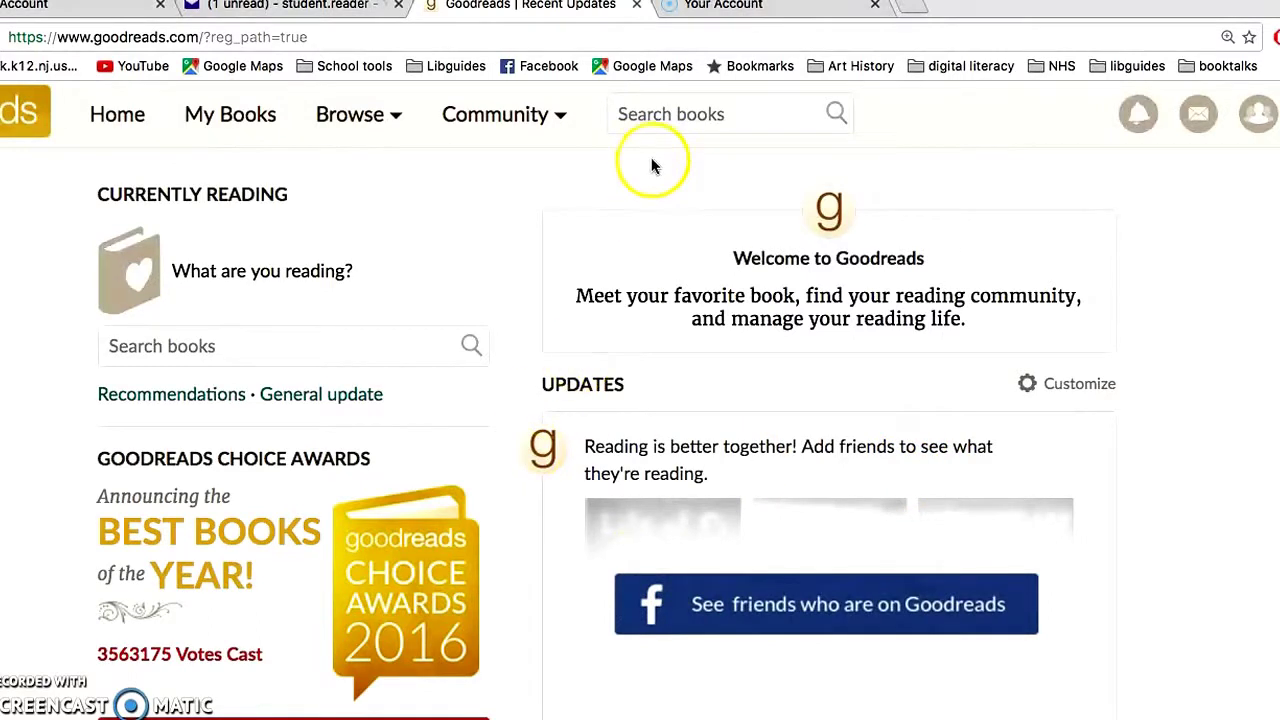
click(507, 128)
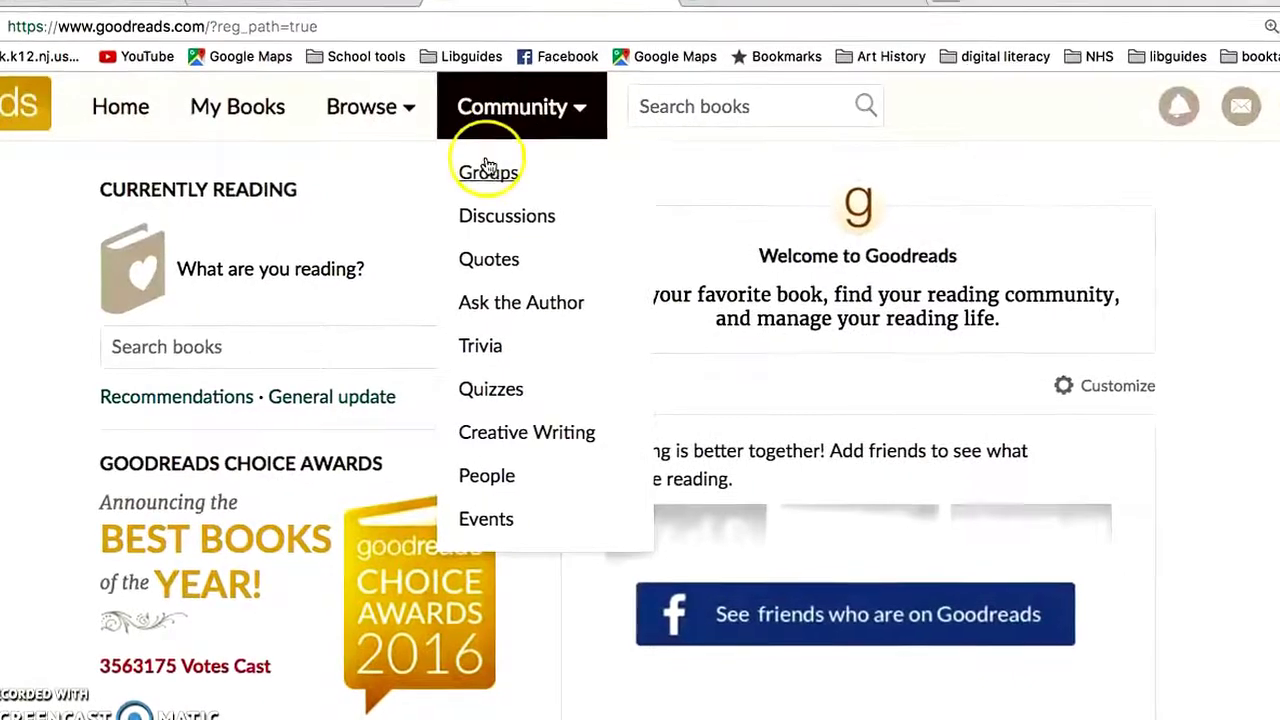
- Search Groups for 'ultimate pascack readers' and open the Ultimate Pascack Readers group
click(488, 168)
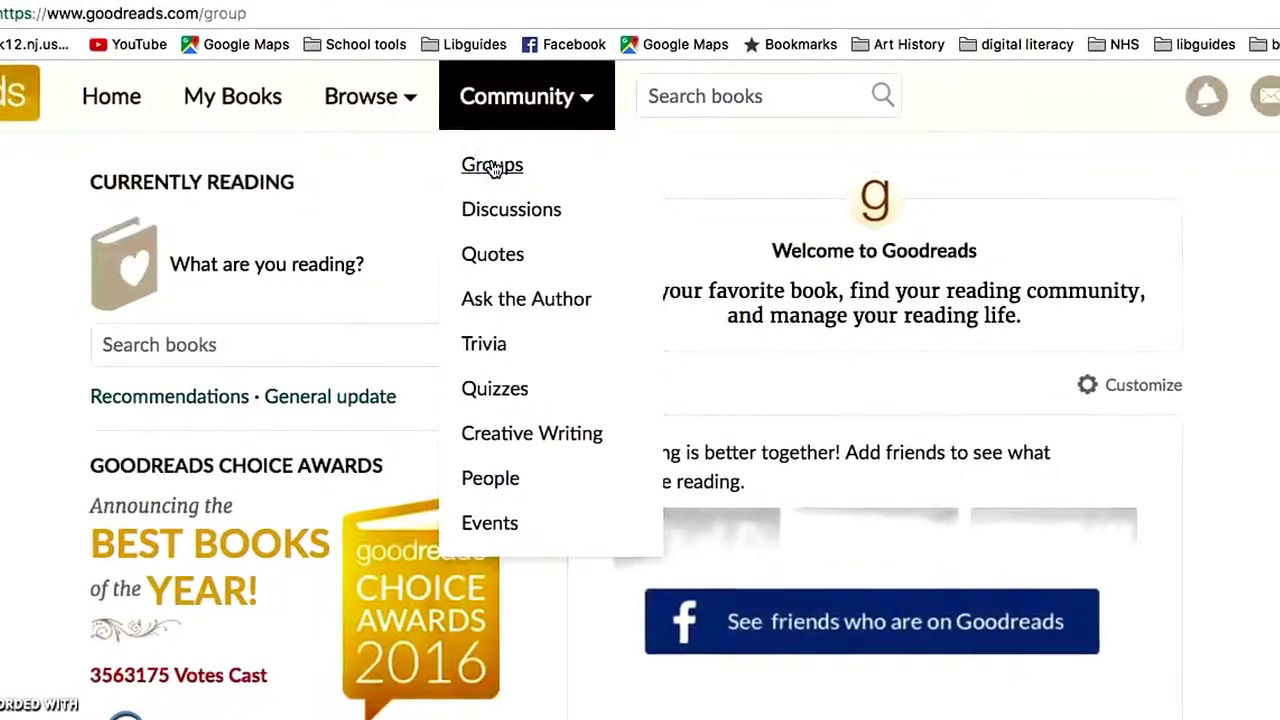
click(104, 249)
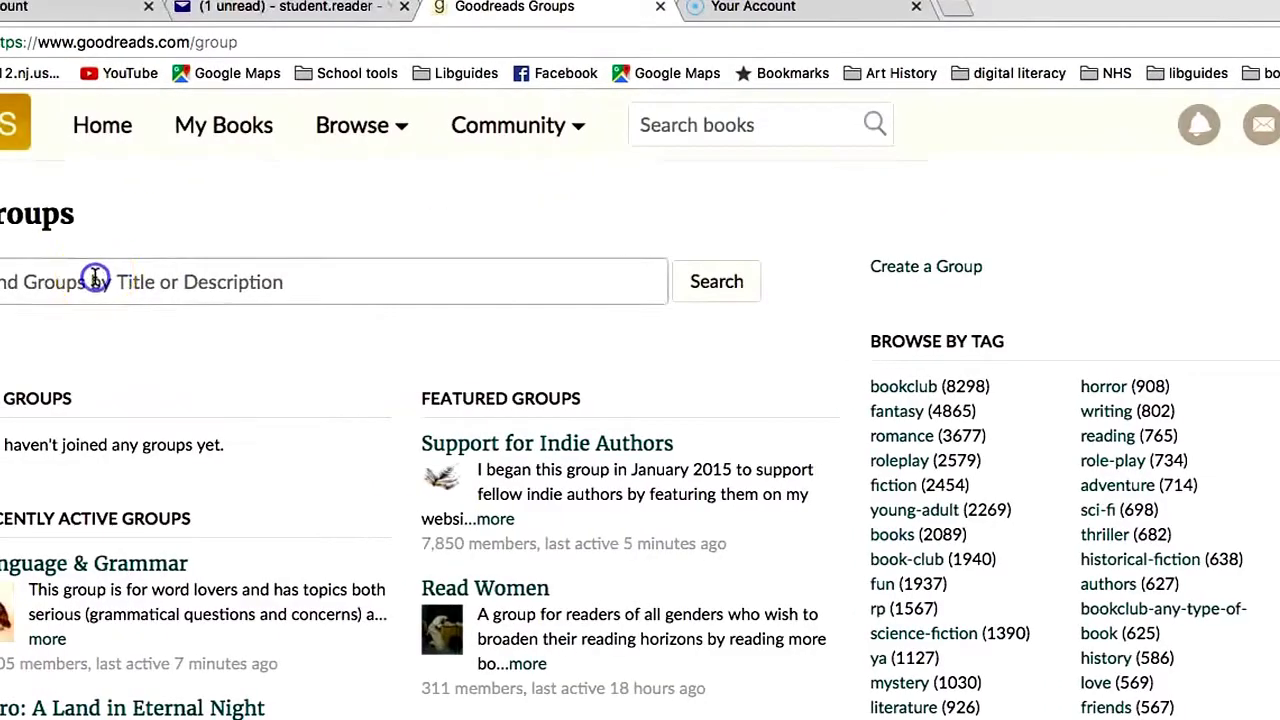
text(ultima)
text(te pas)
text(cack re)
text(ad)
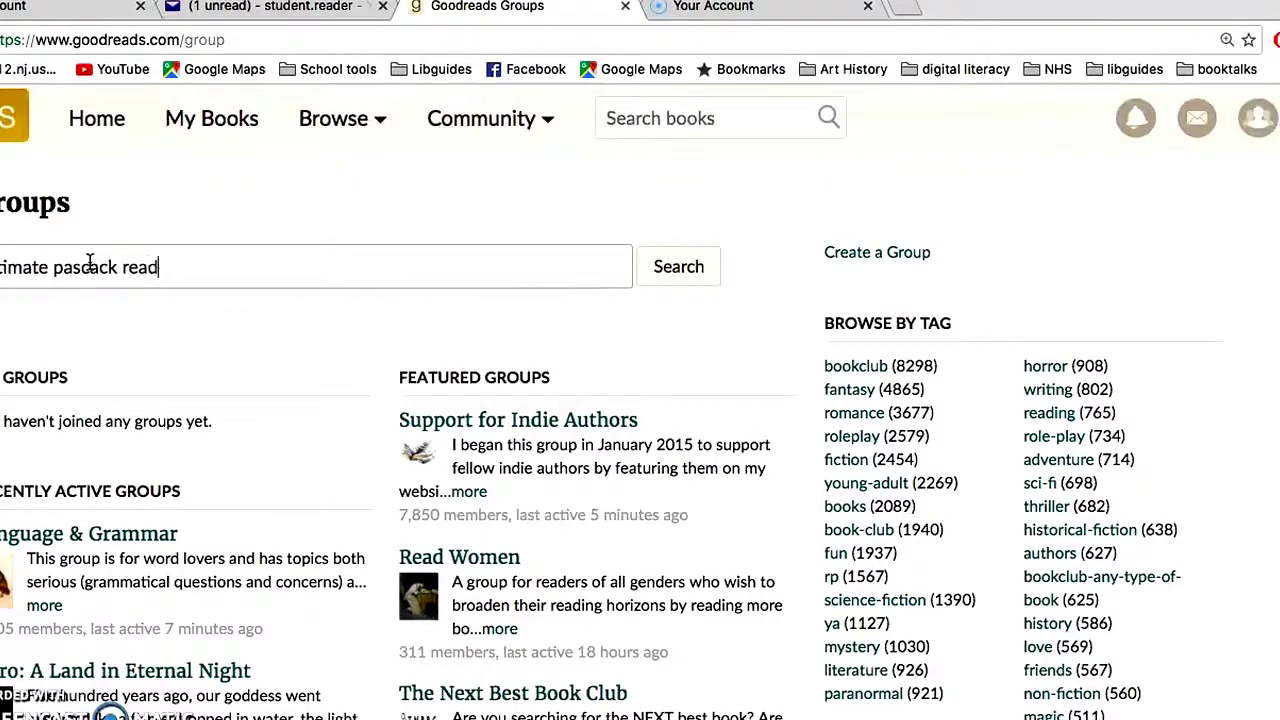
text(ers)
click(718, 283)
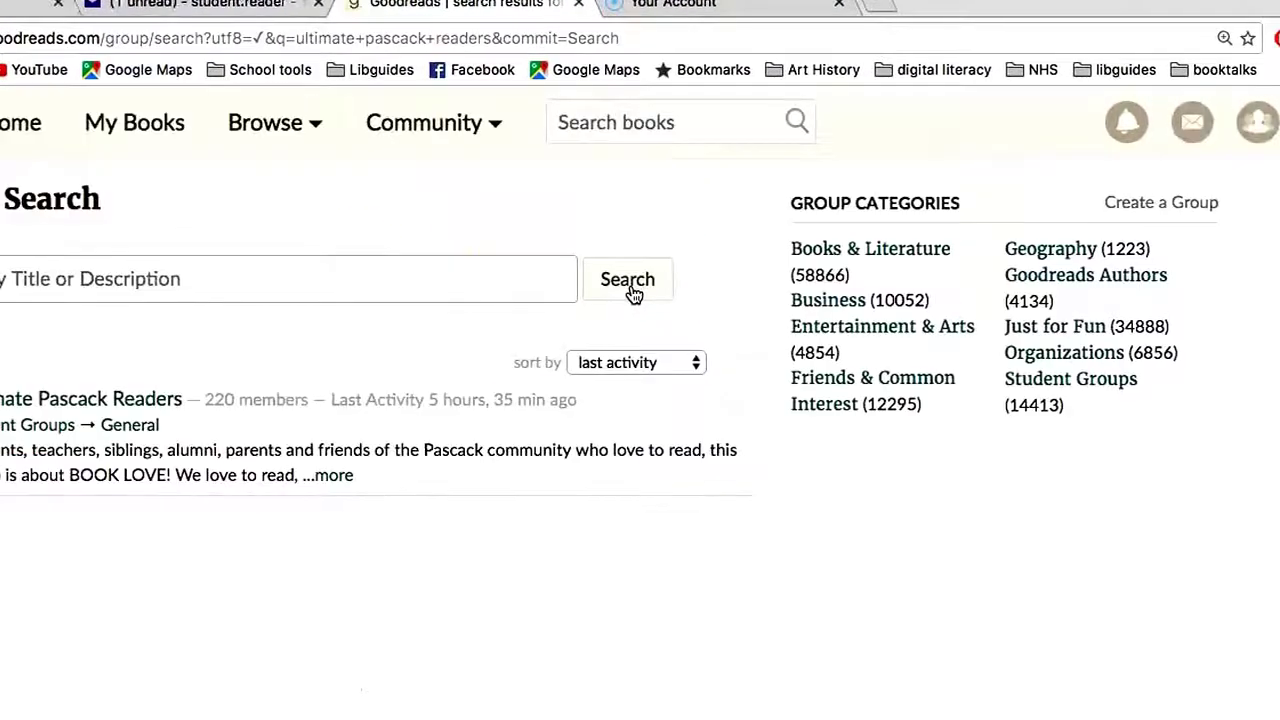
click(143, 407)
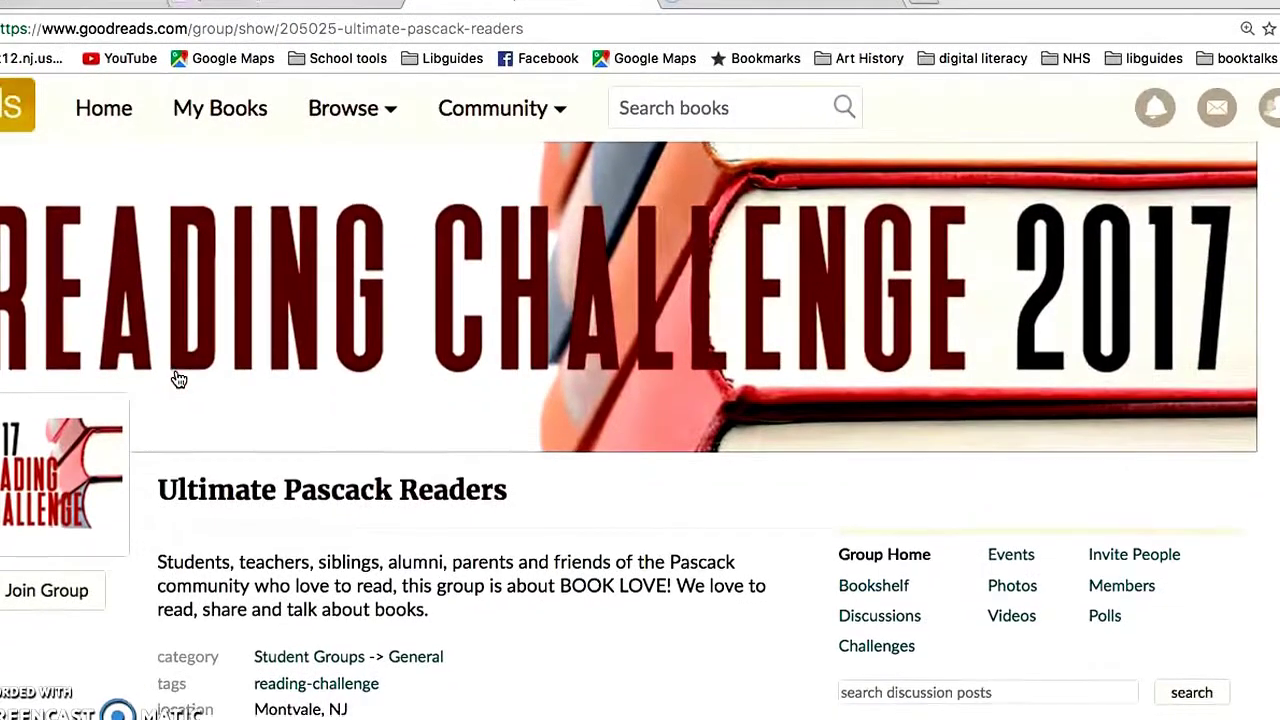
scroll(178, 379, down, 3)
- Join the Ultimate Pascack Readers group and confirm the membership
scroll(179, 379, up, 1)
click(38, 568)
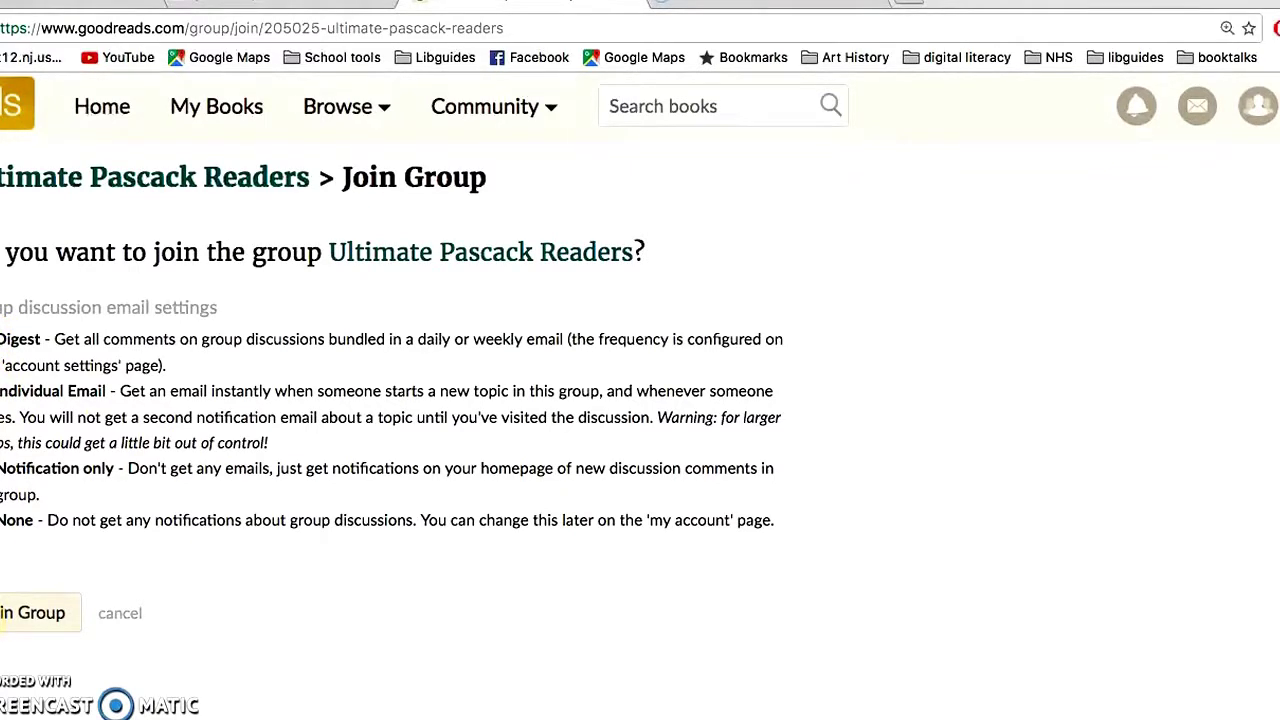
click(15, 614)
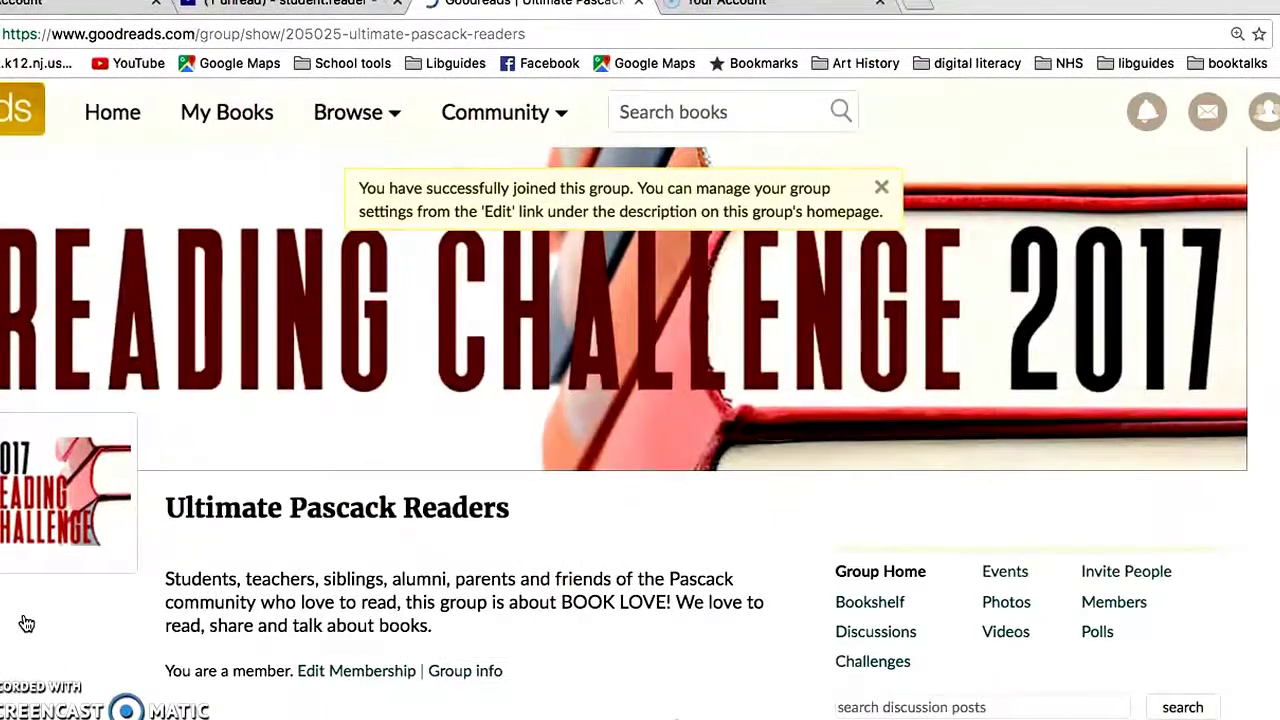
- Set a 20-book challenge goal tracked on a 'winter challenge' shelf and save it
scroll(27, 624, down, 6)
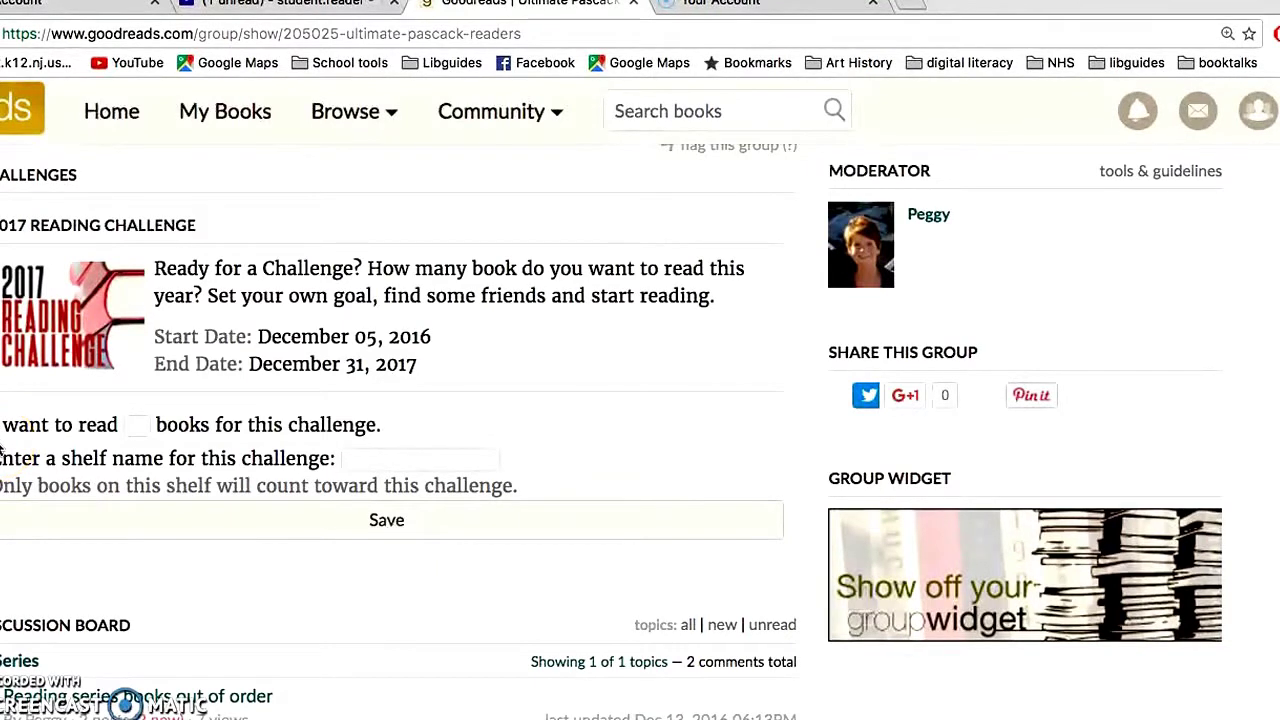
click(135, 429)
text(20)
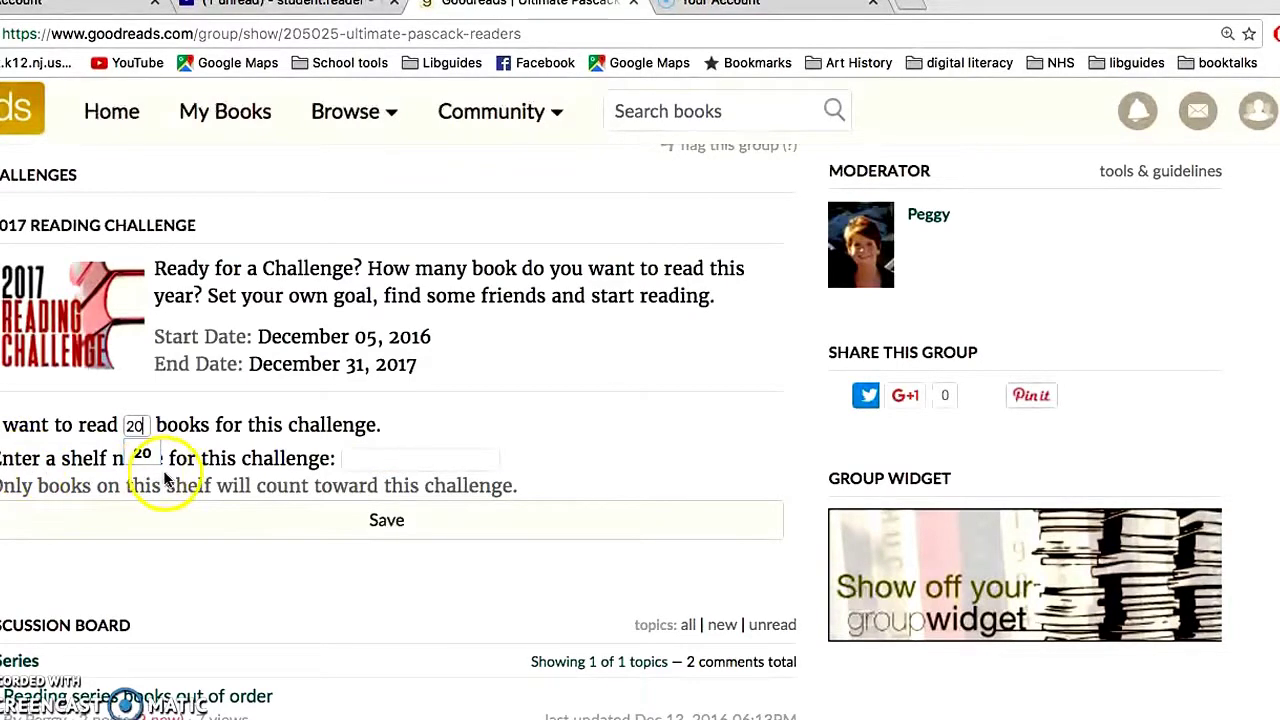
click(364, 463)
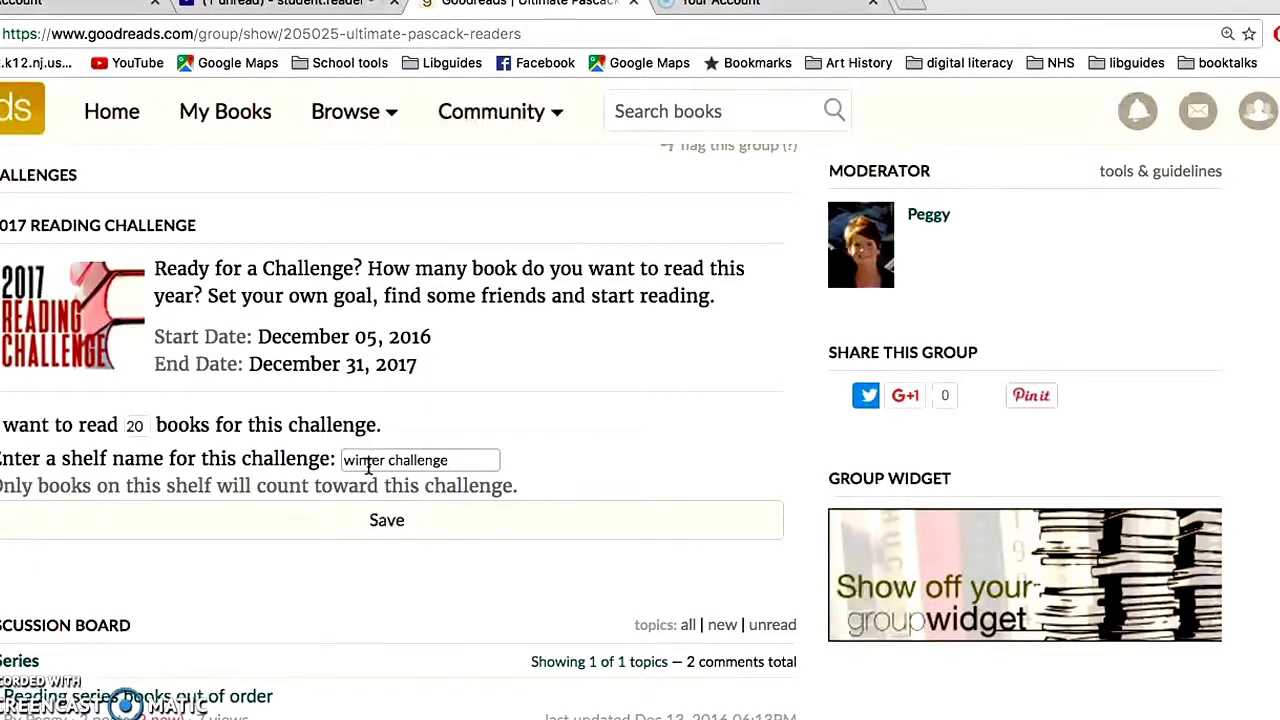
click(381, 521)
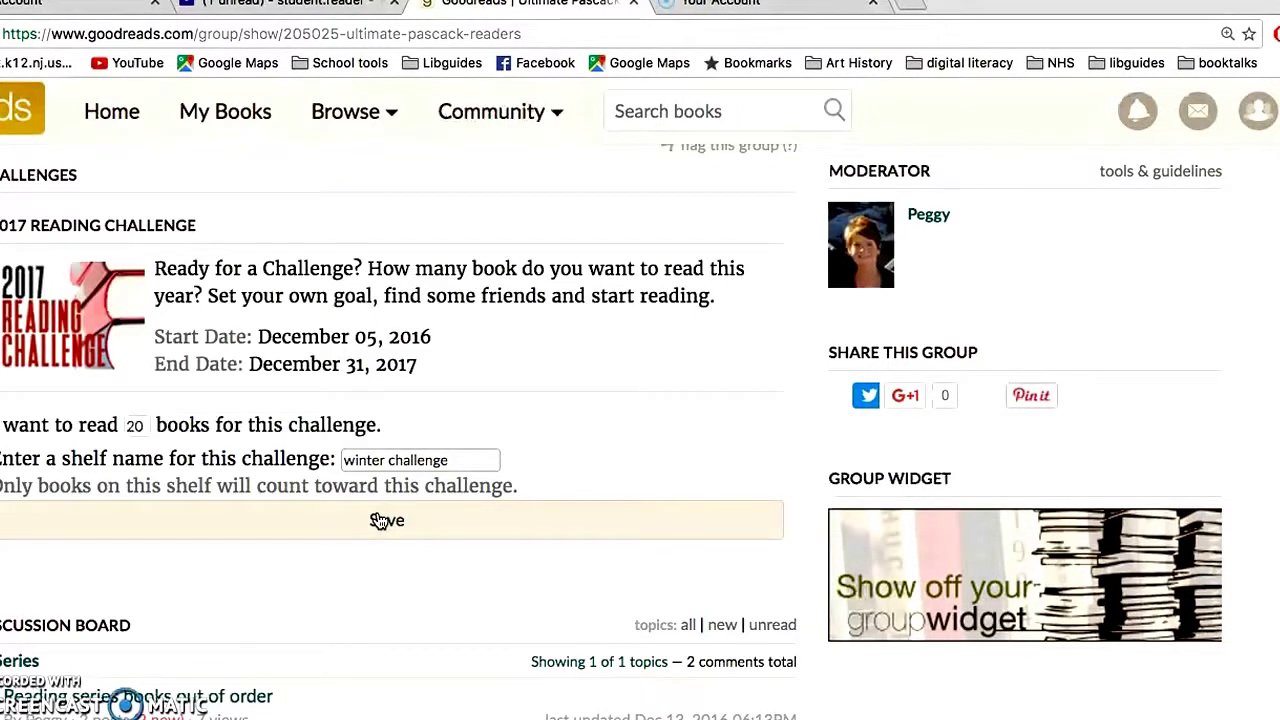
click(381, 521)
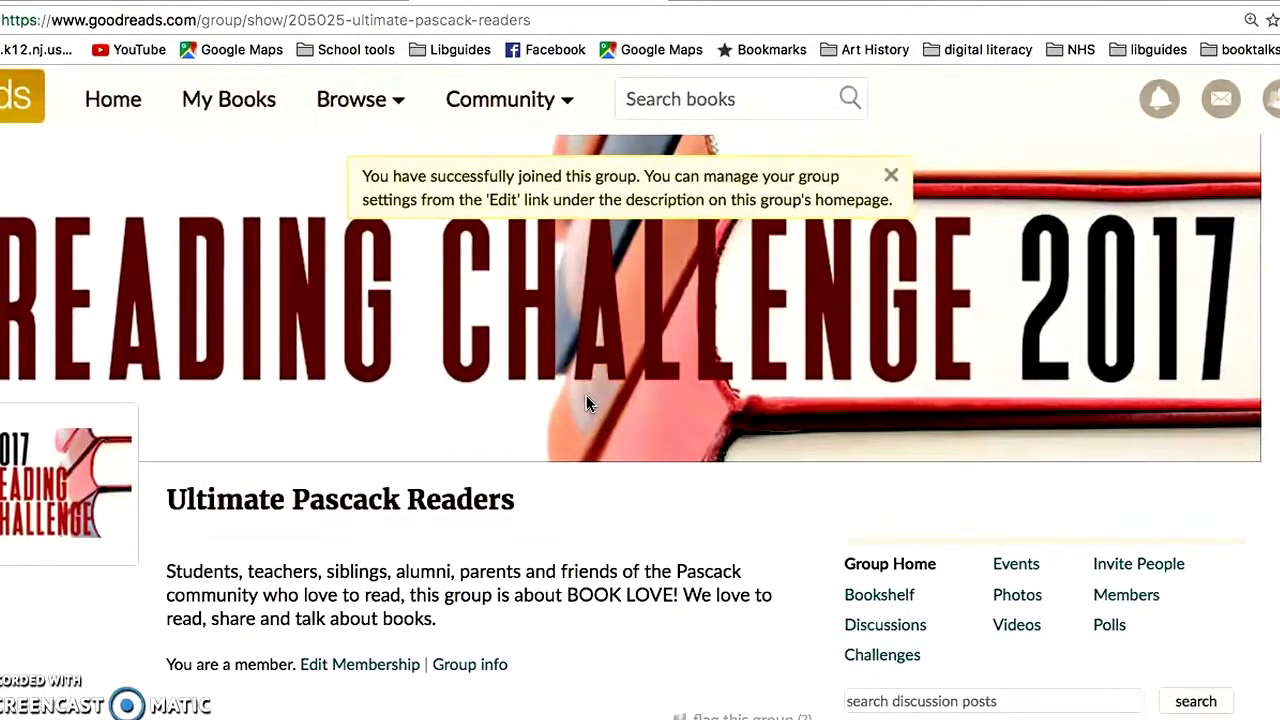
- Search for 'underground' and open The Underground Railroad by Colson Whitehead
click(645, 96)
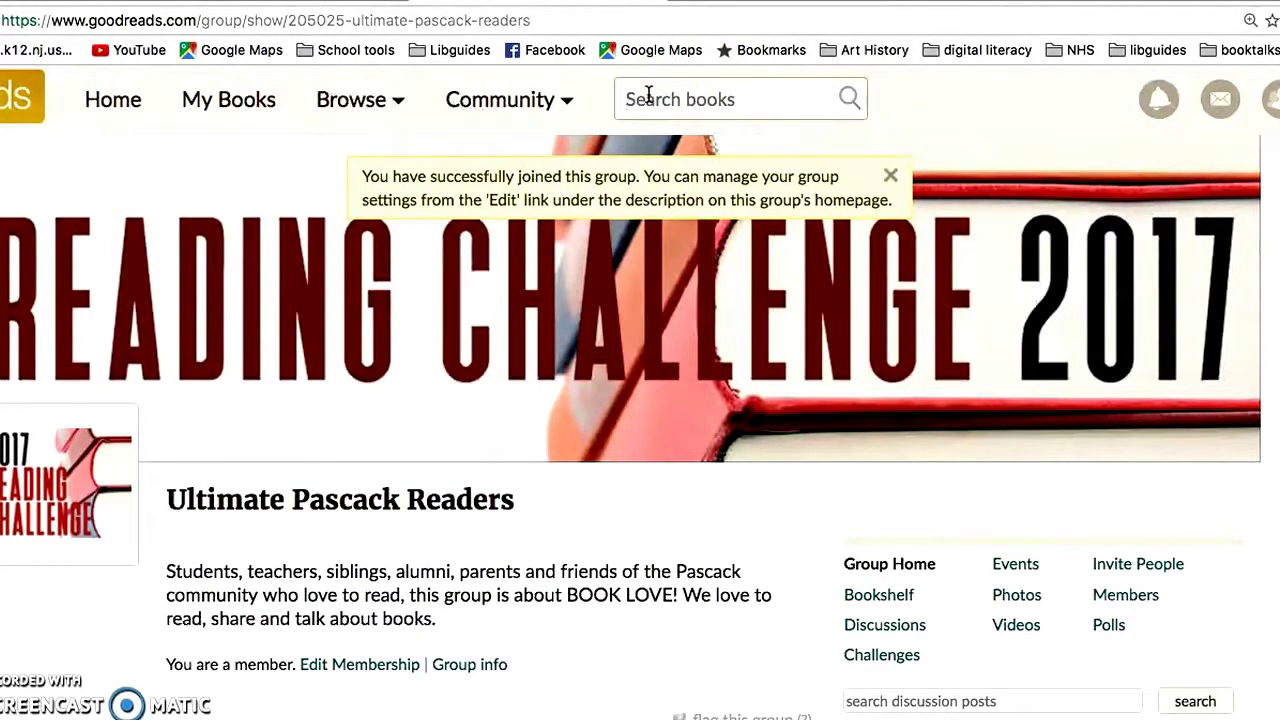
text(under)
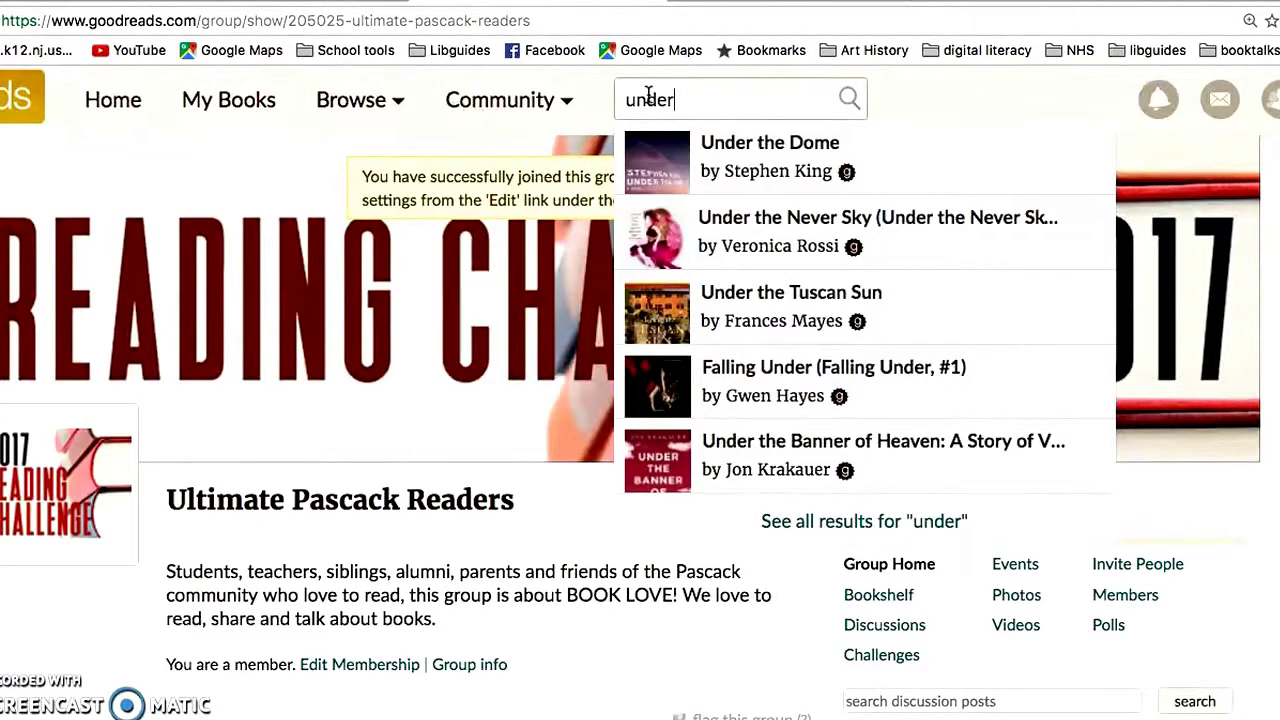
text(gro)
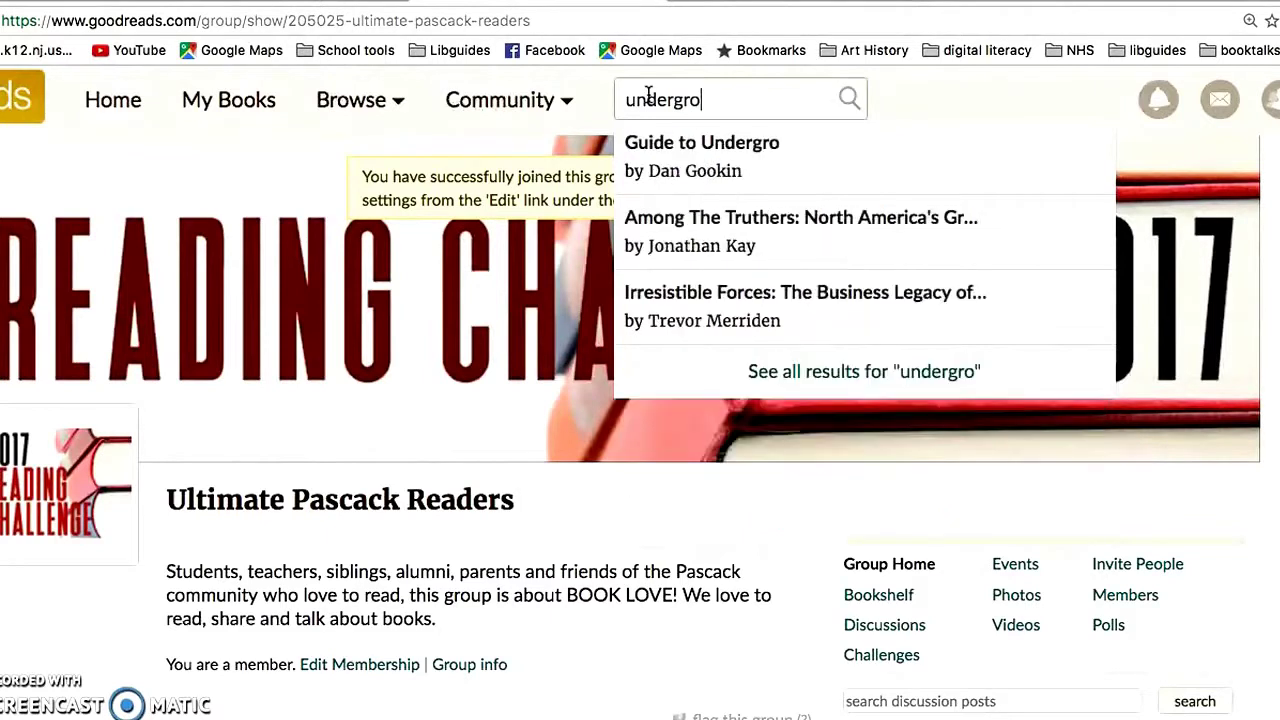
text(und)
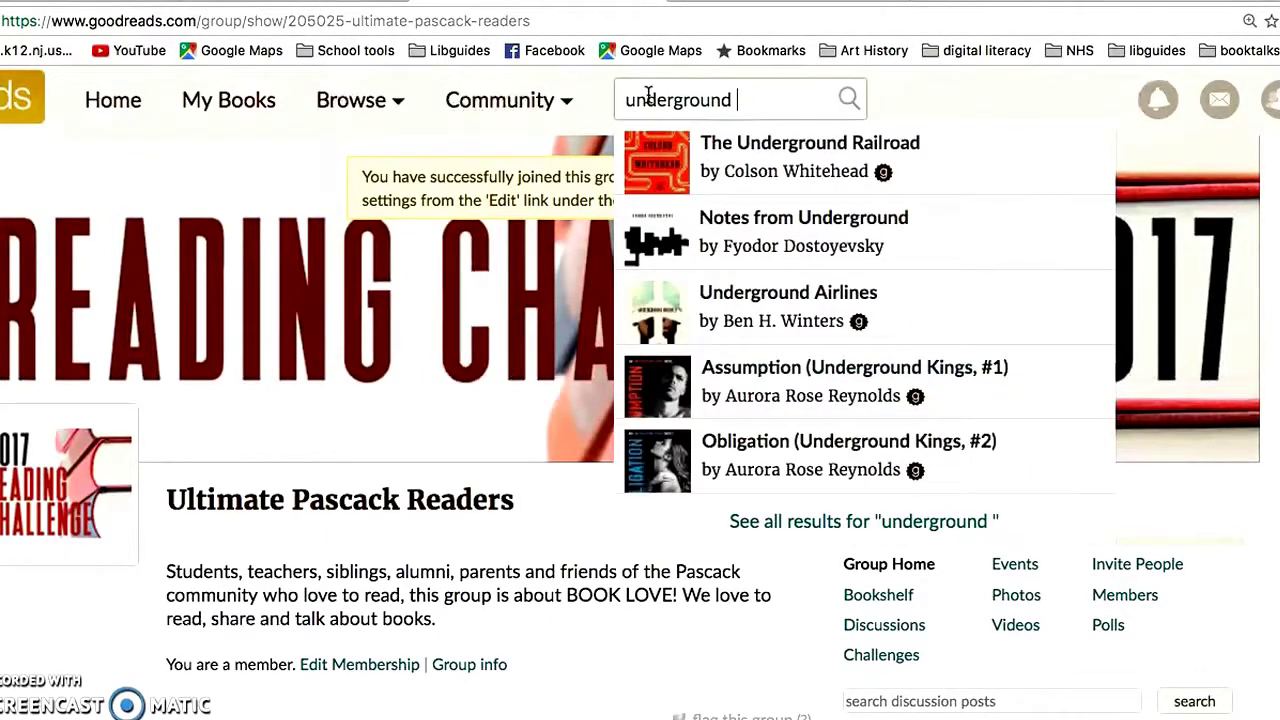
click(762, 157)
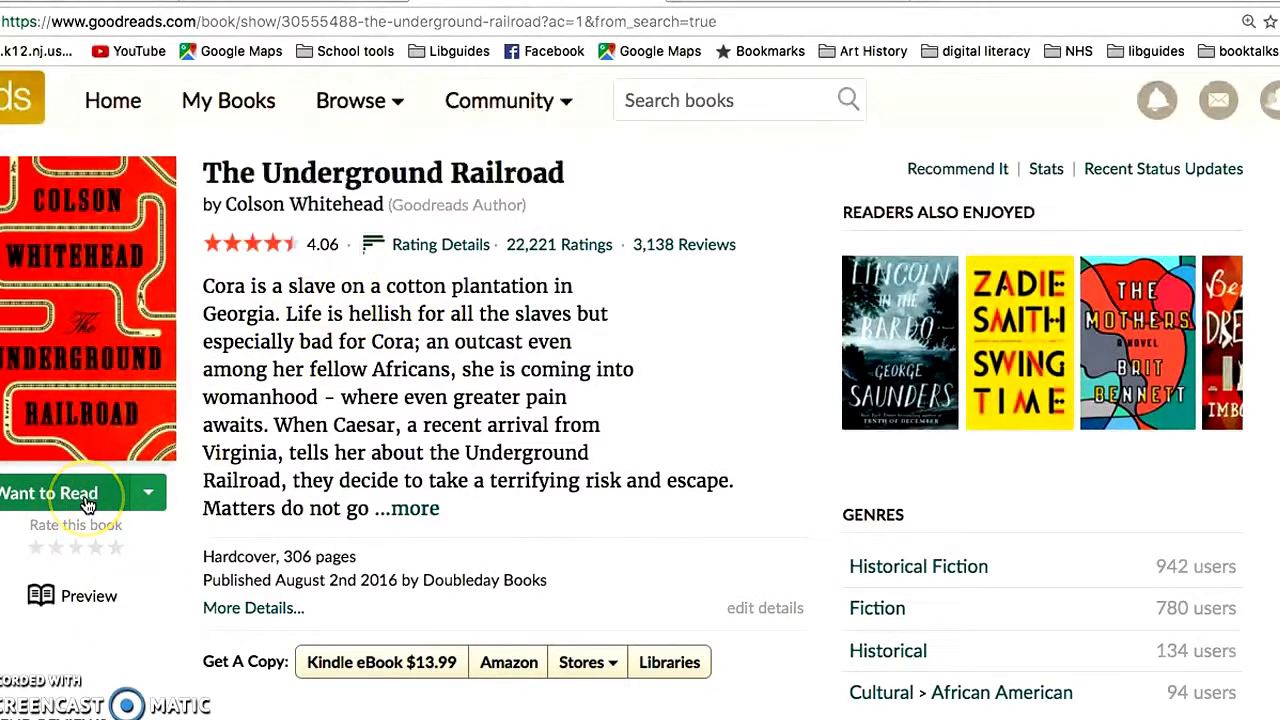
- Shelve The Underground Railroad as Currently Reading
click(147, 490)
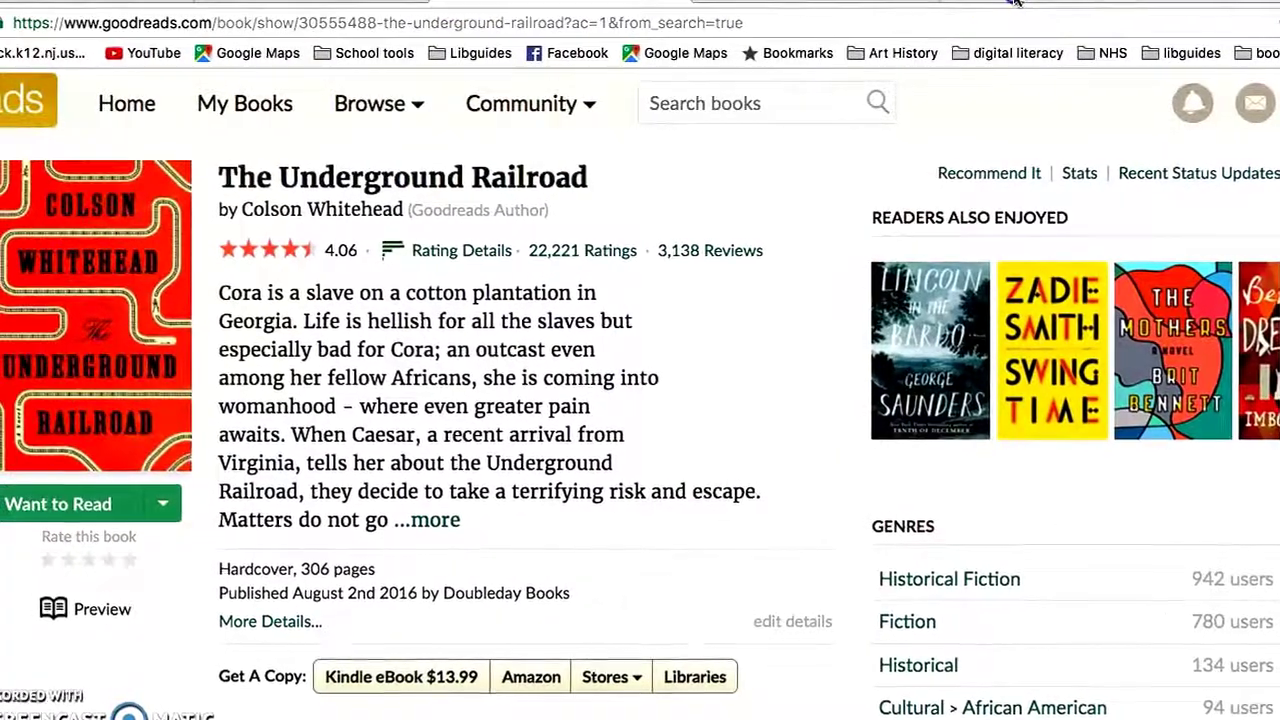
click(160, 505)
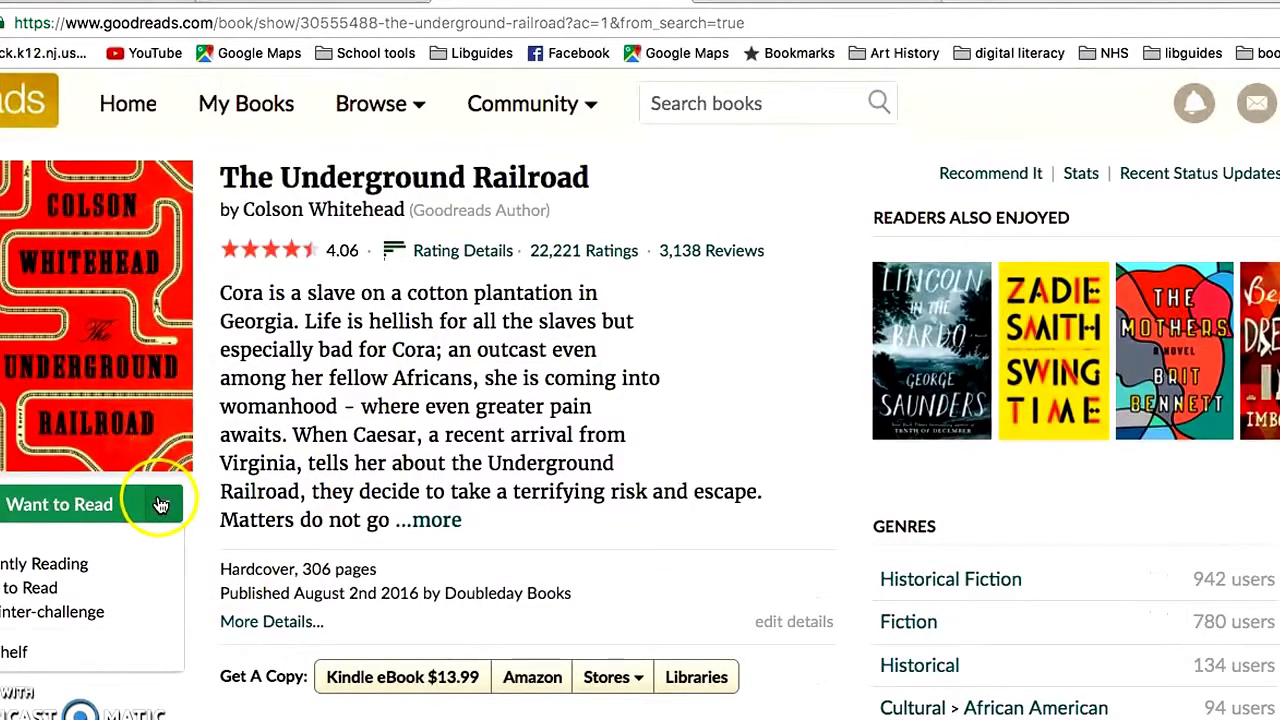
click(47, 563)
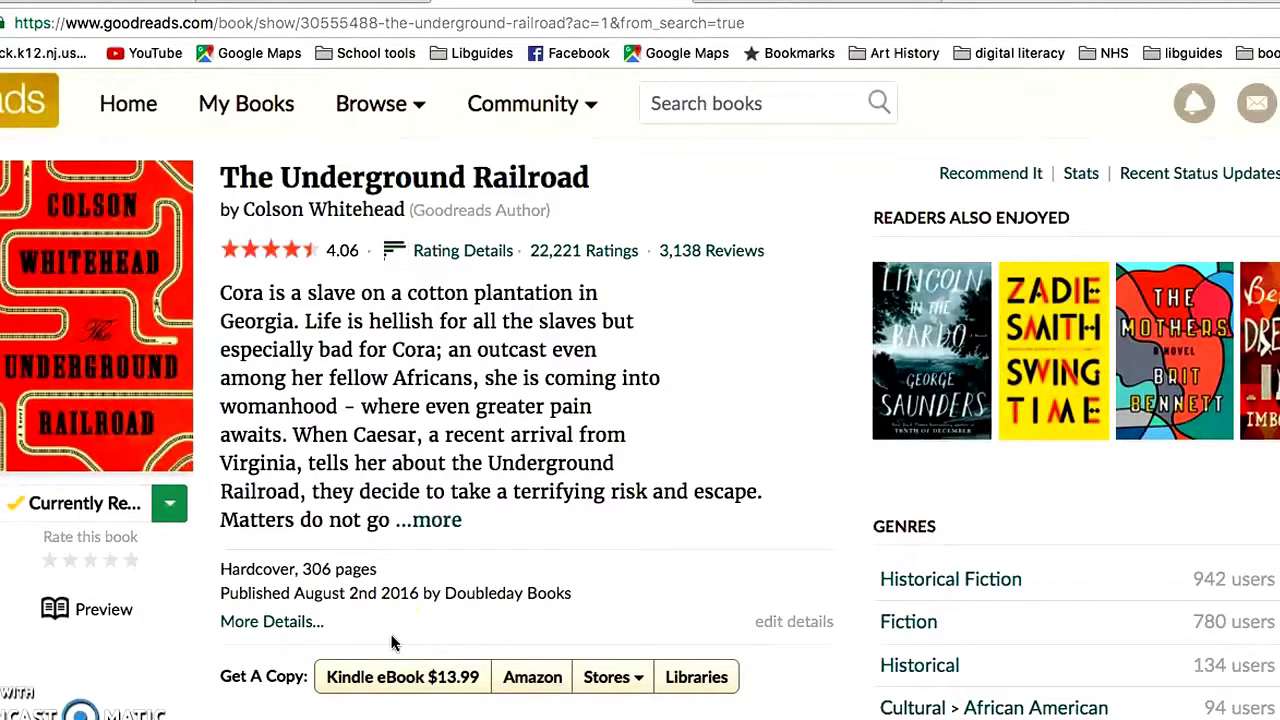
- Move the book to the Read shelf, bringing up its review form
click(170, 503)
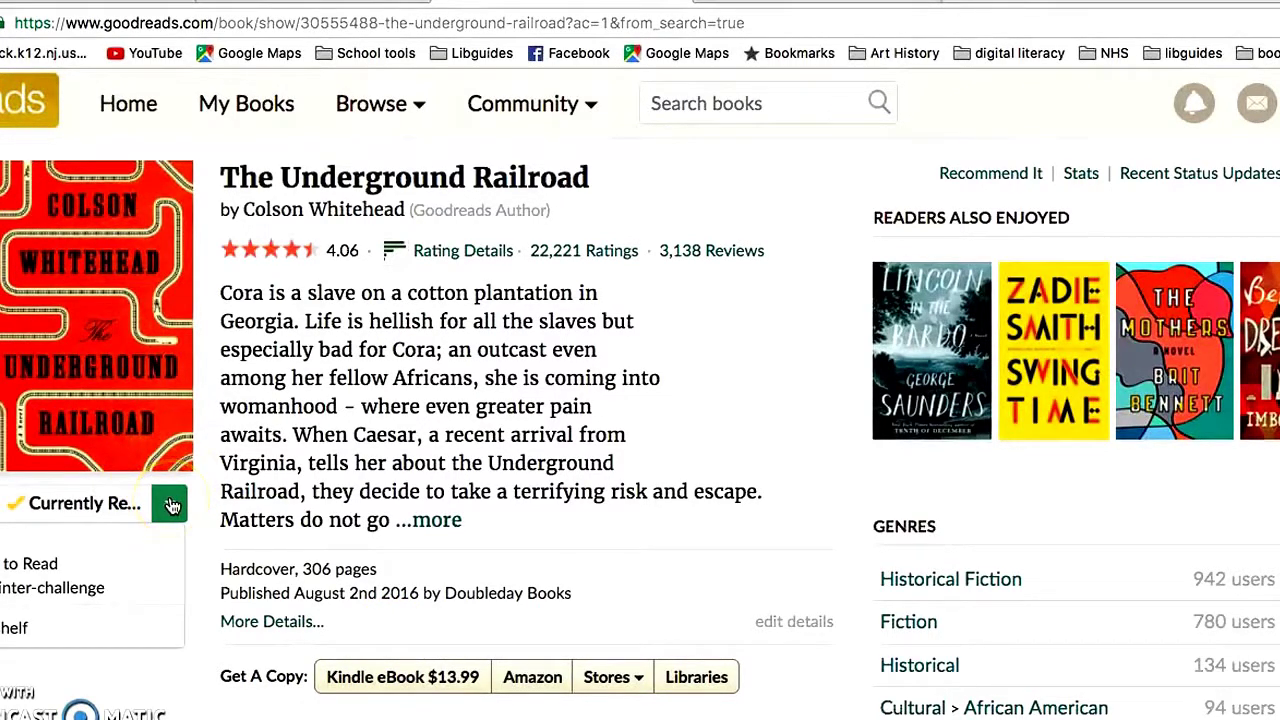
click(30, 508)
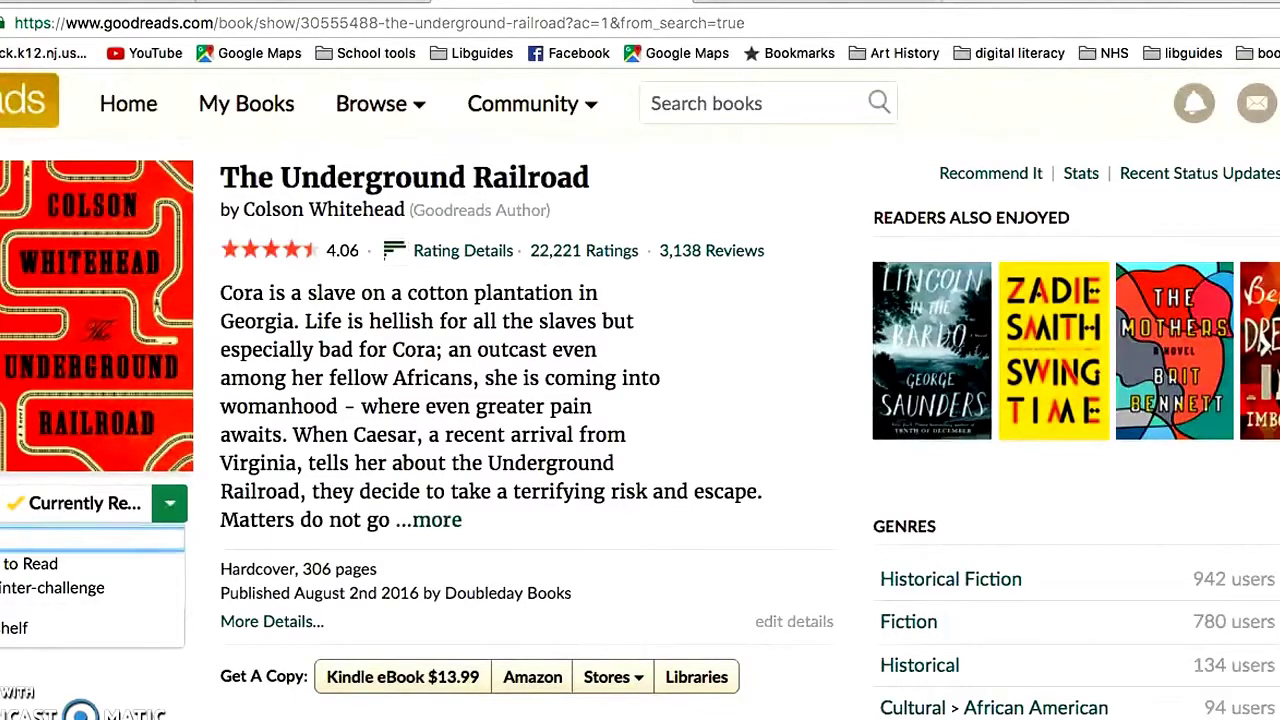
click(5, 537)
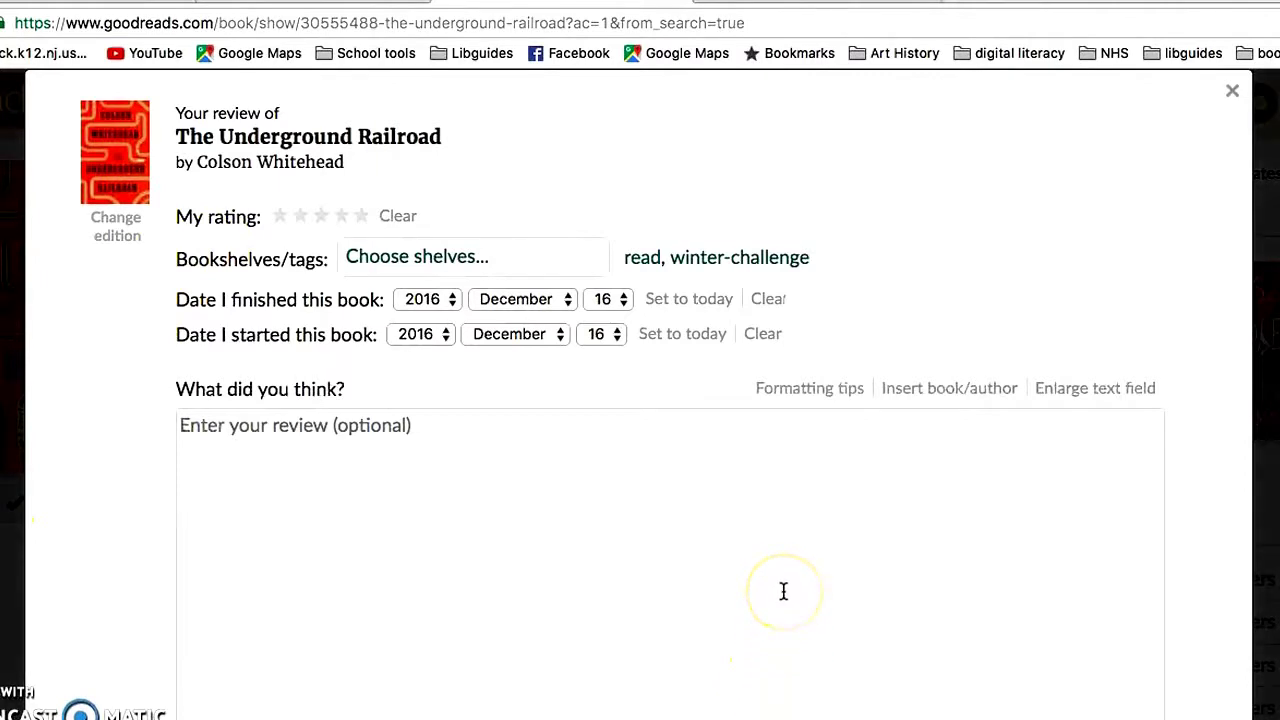
- Give The Underground Railroad five stars, set the start day to 1 (December 1, 2016), and save
click(359, 216)
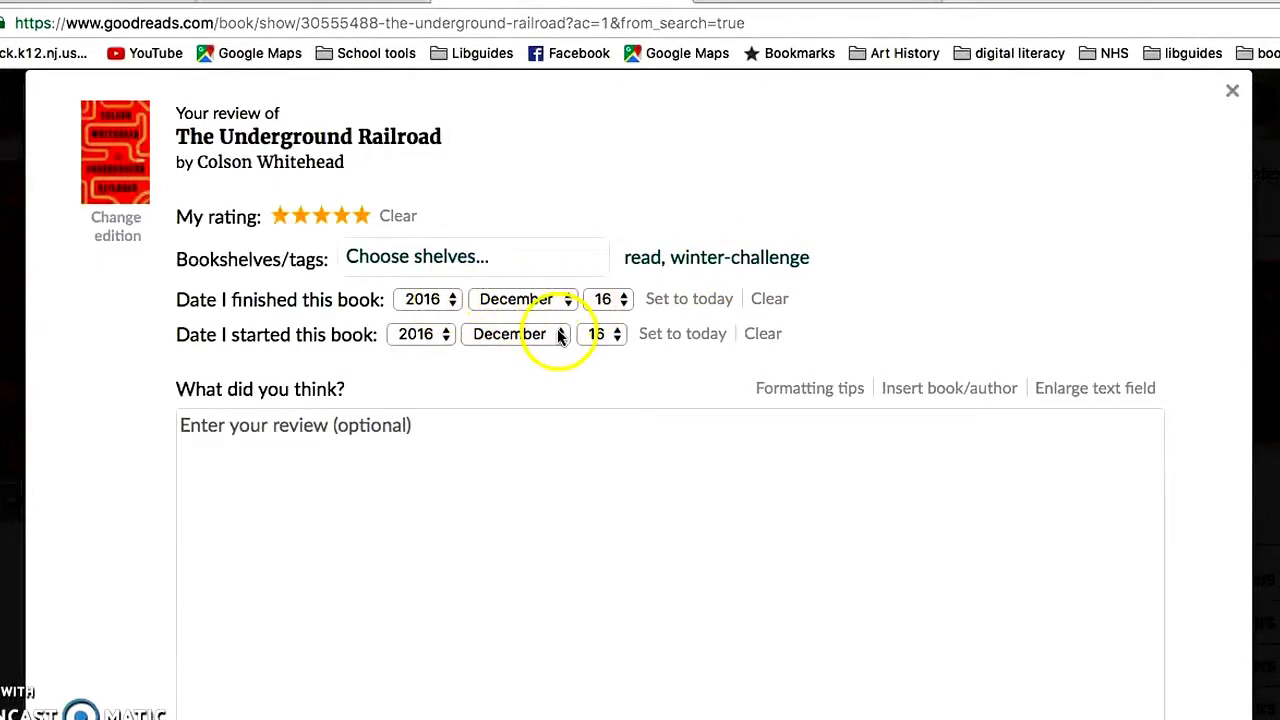
click(609, 338)
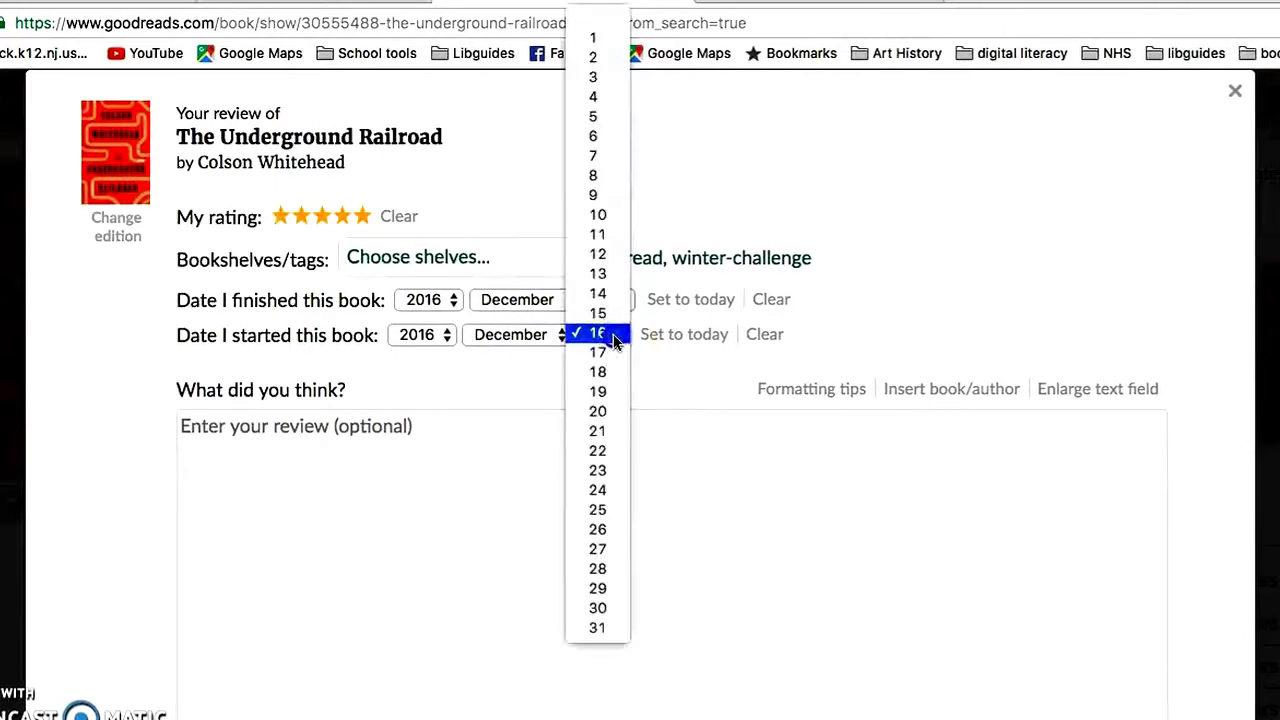
click(598, 40)
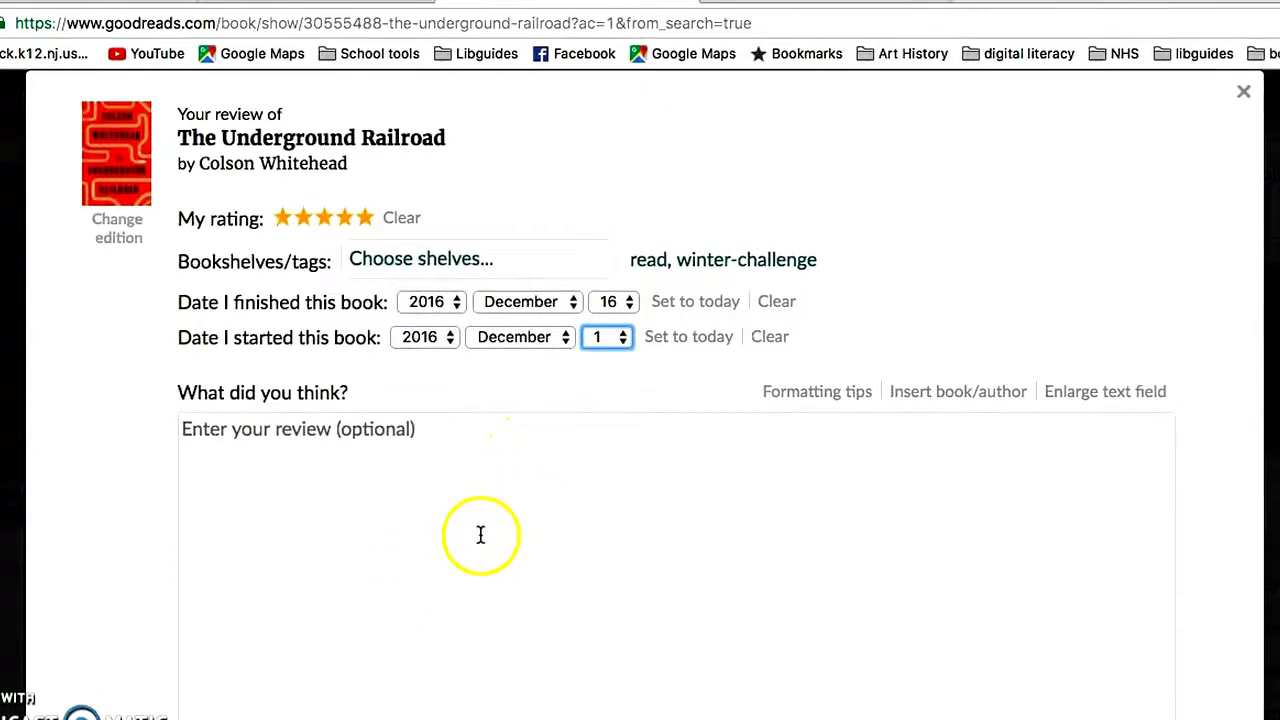
scroll(480, 535, down, 2)
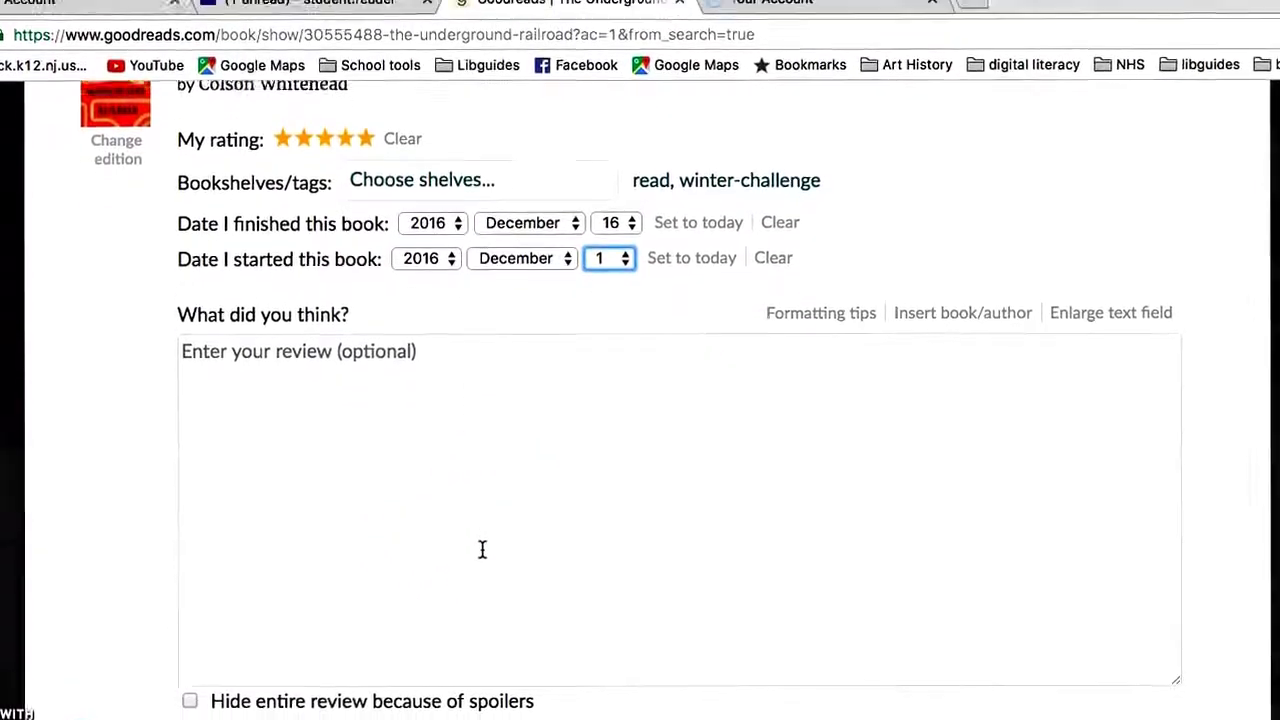
scroll(481, 550, down, 3)
click(210, 674)
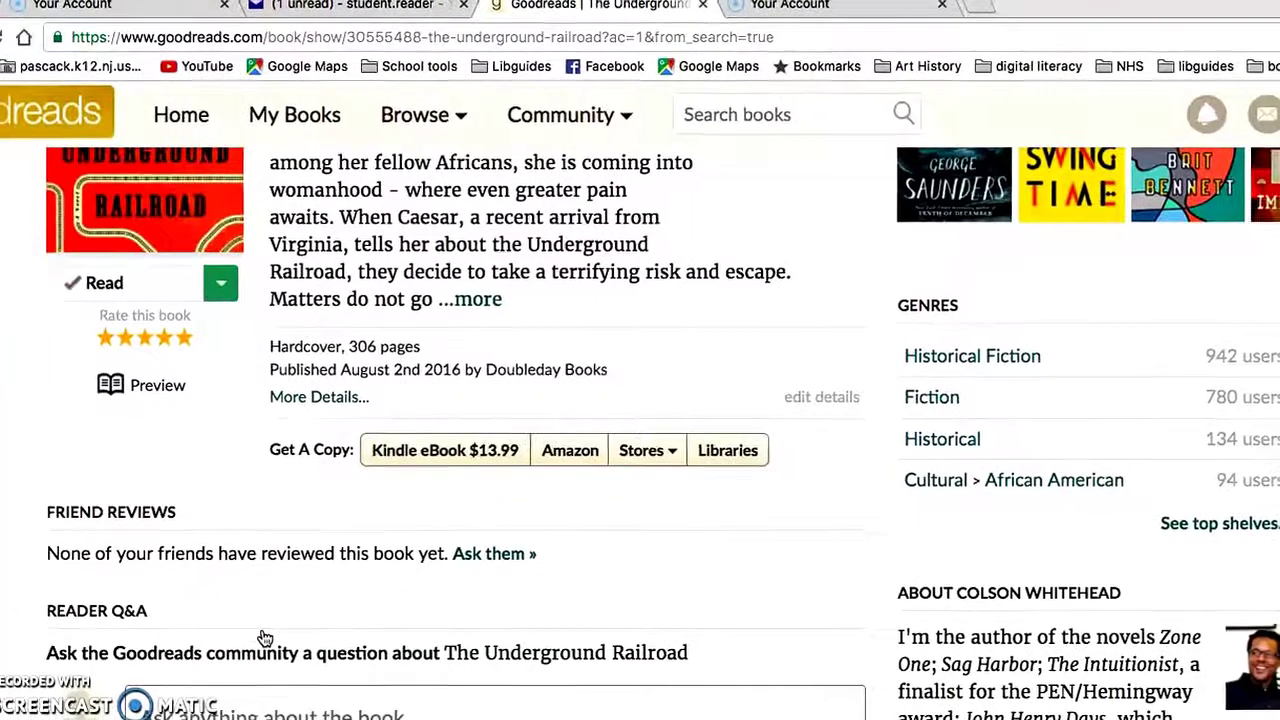
- Return to the top of The Underground Railroad page and bring up the profile dropdown
click(294, 606)
scroll(323, 592, up, 2)
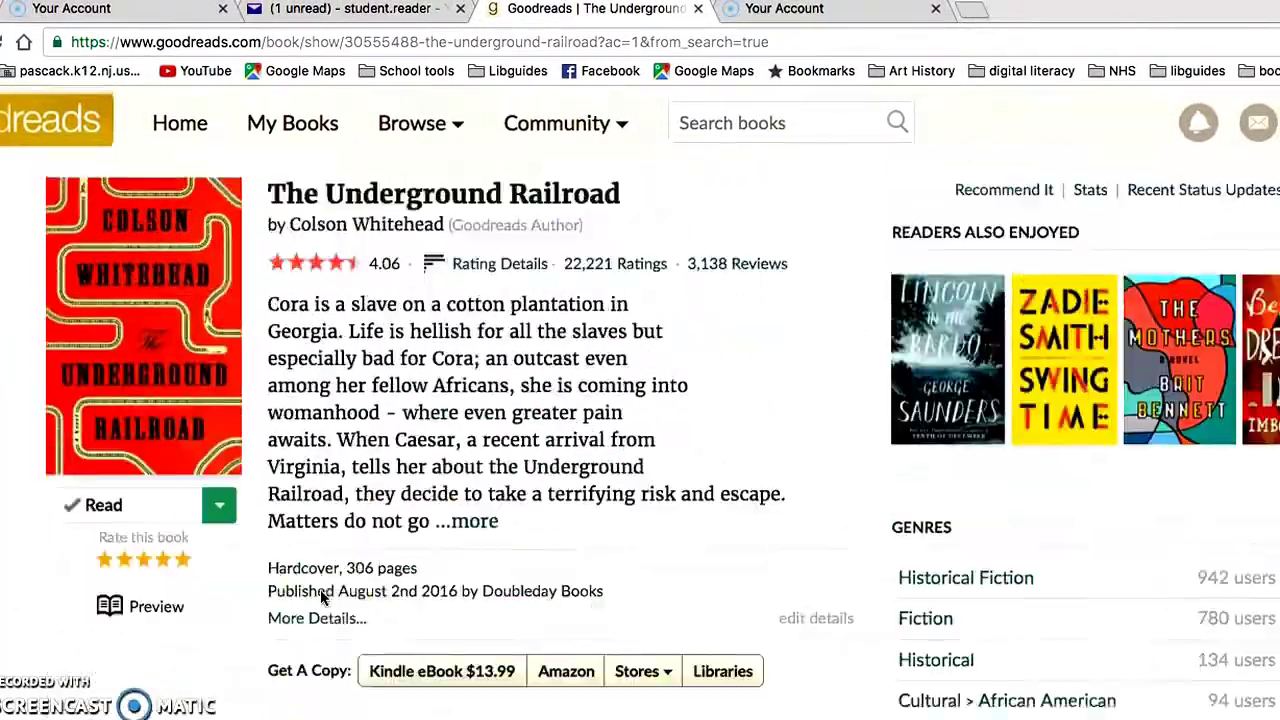
click(760, 543)
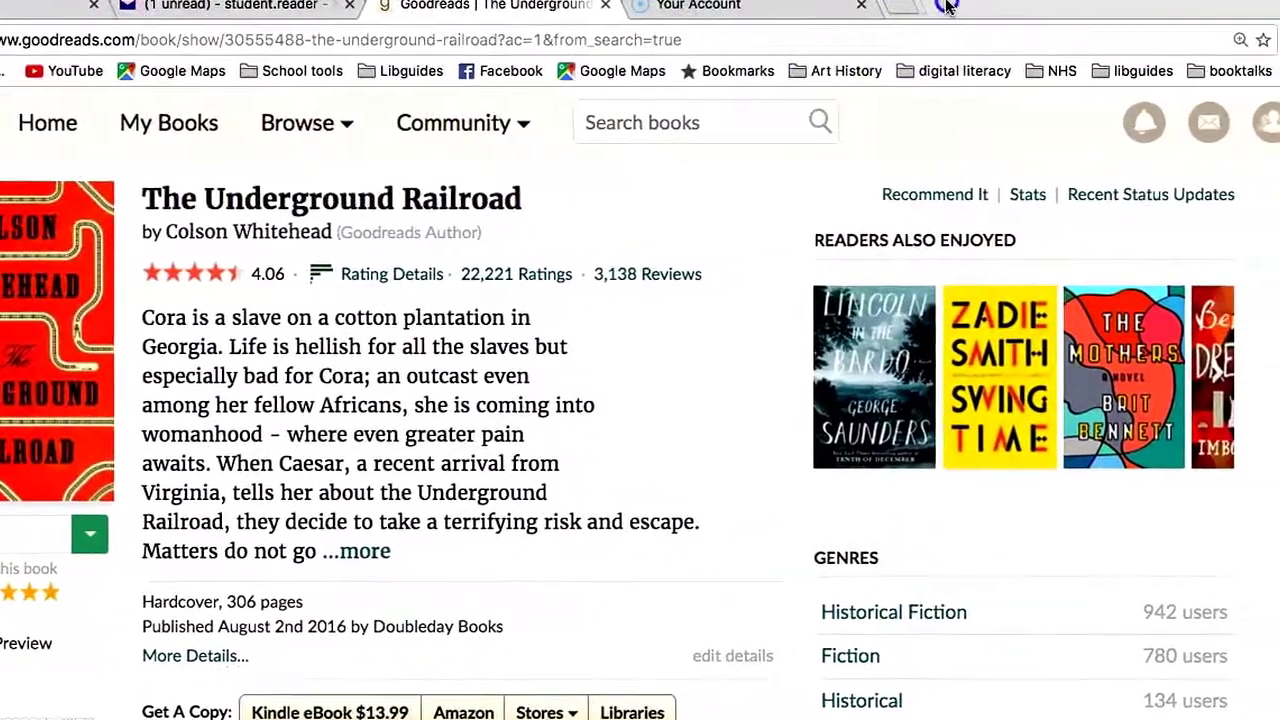
click(1265, 120)
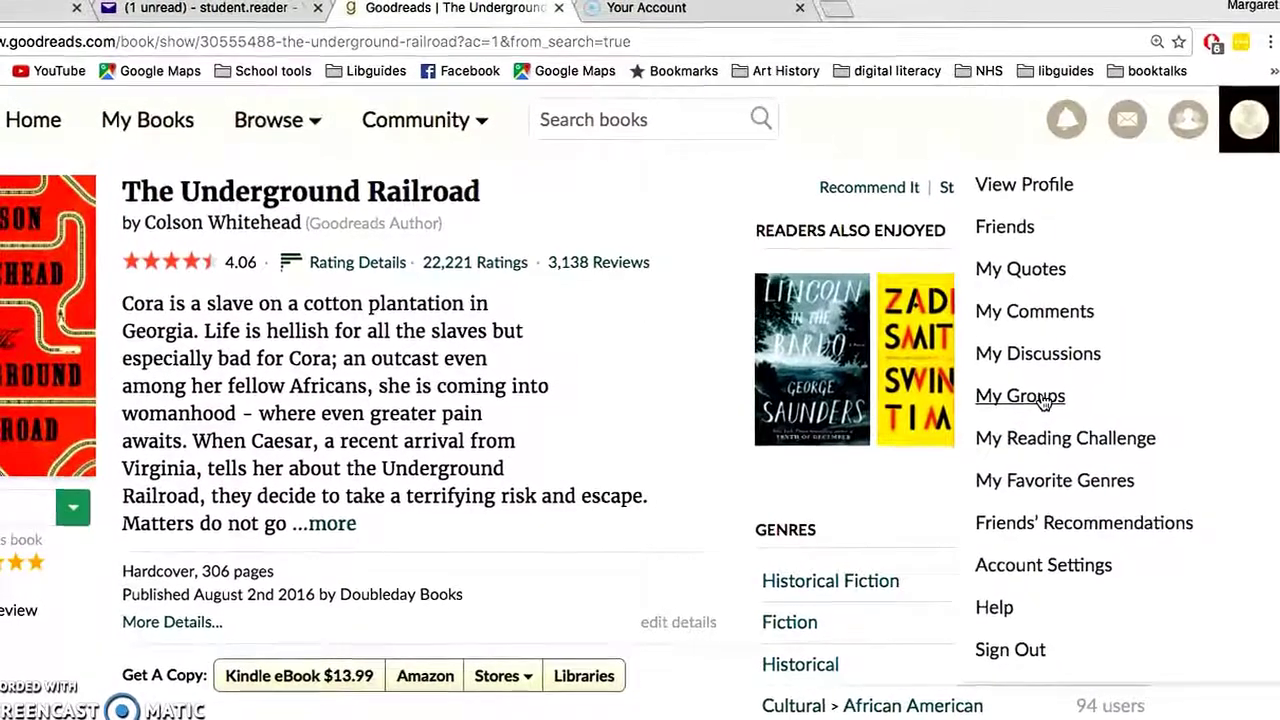
- Via My Groups and Ultimate Pascack Readers, open the reading challenge showing '1 of 20 (5%)'
click(1043, 400)
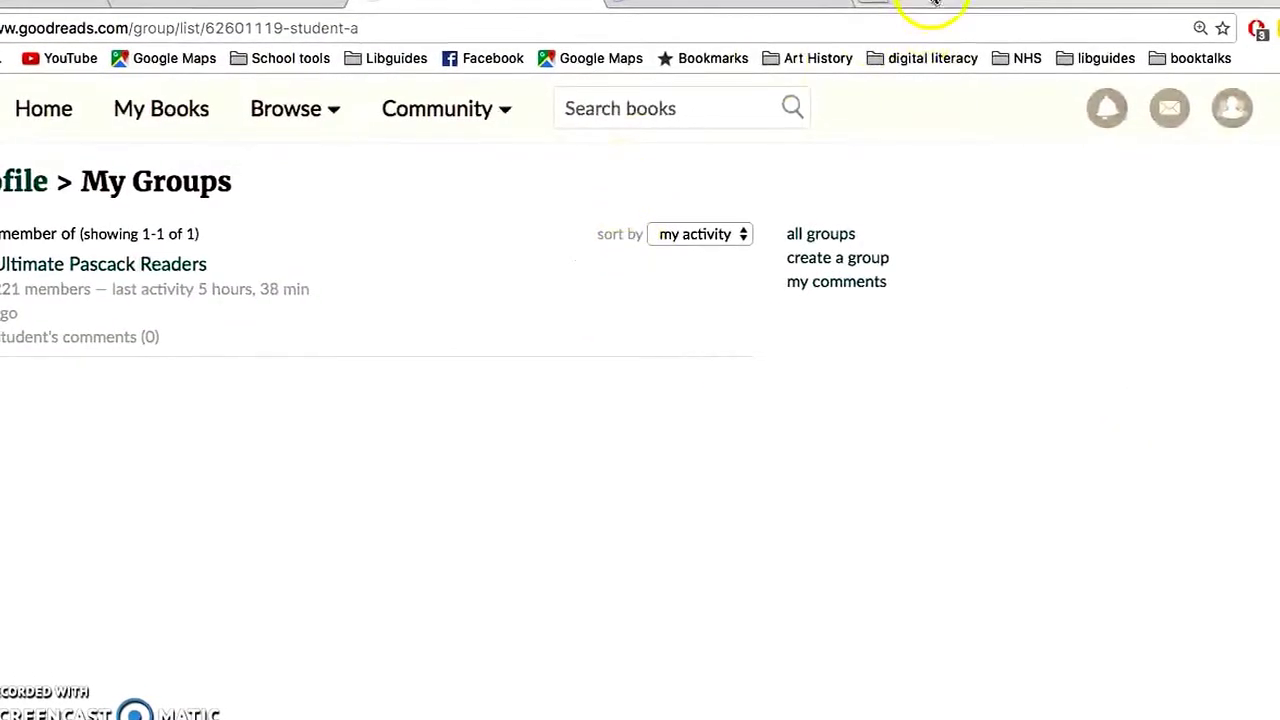
click(121, 274)
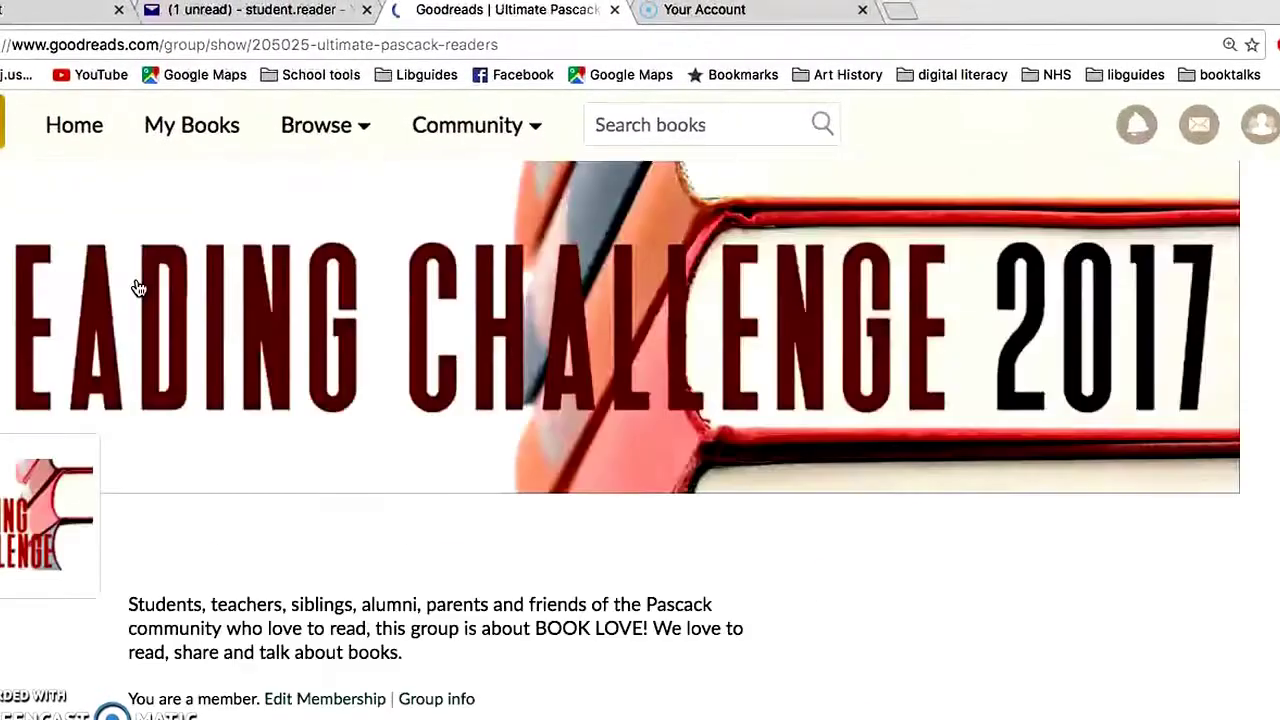
scroll(139, 288, down, 5)
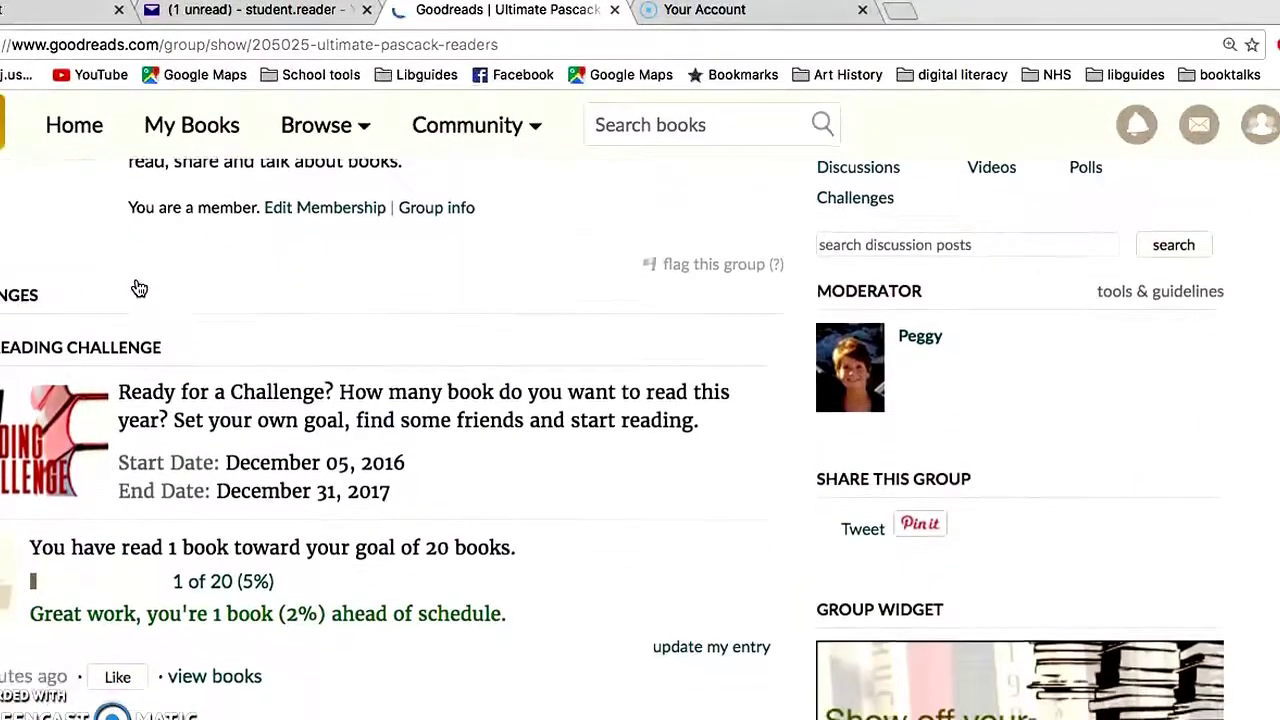
click(205, 572)
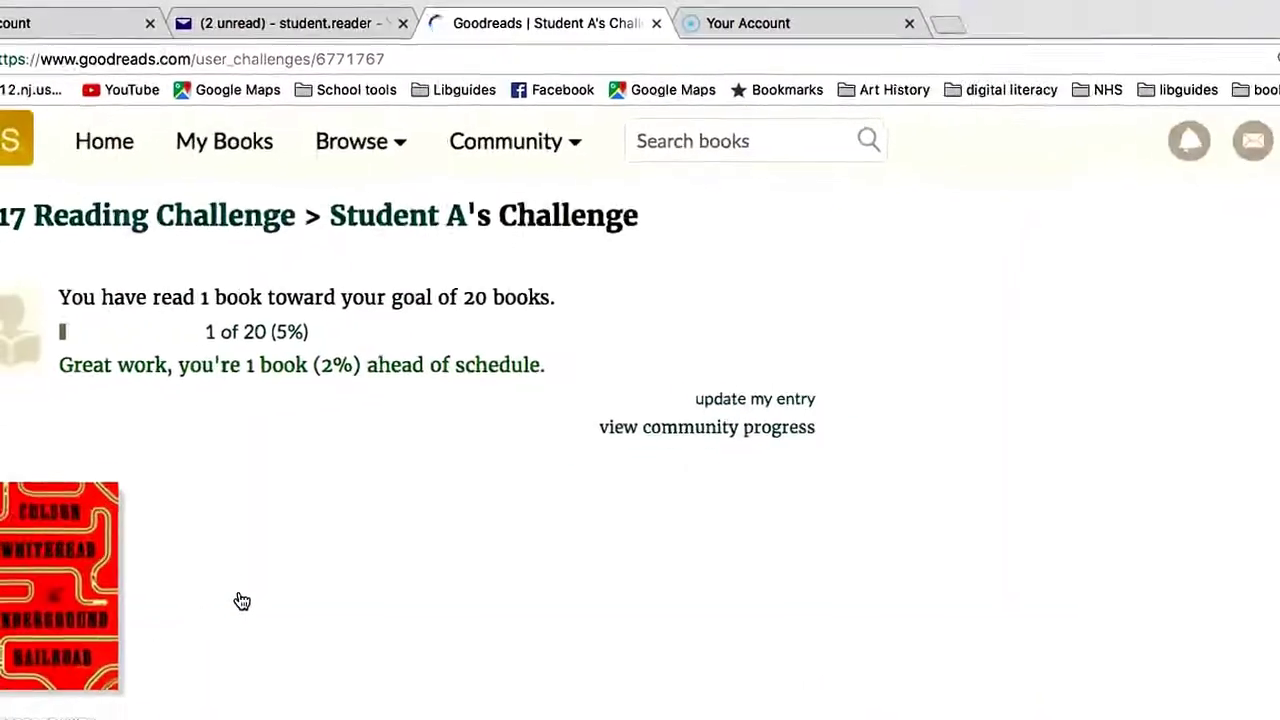
click(62, 599)
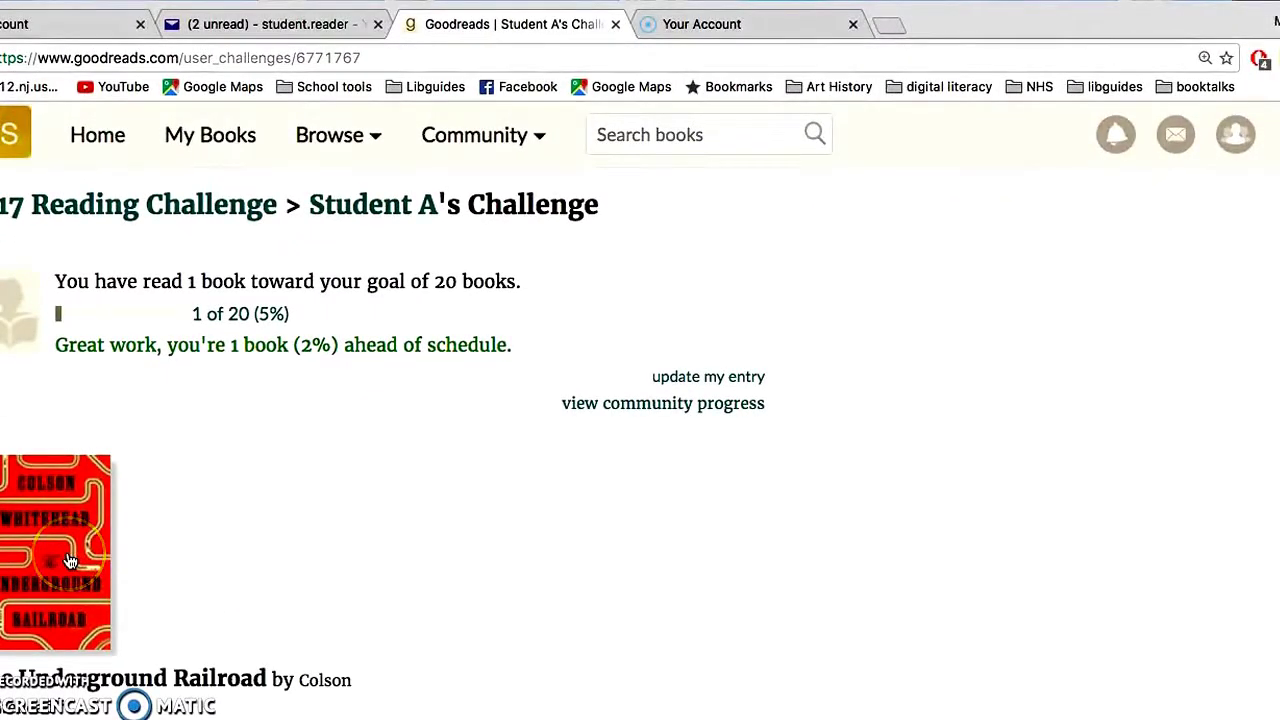